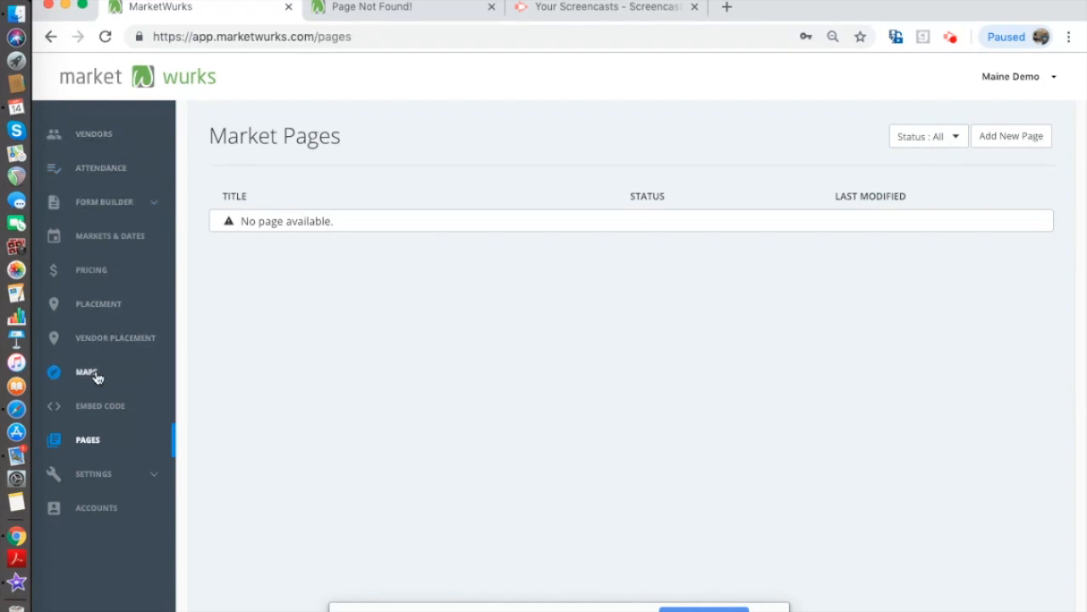
# - Show the Currency settings with USD as the default currency and expand the Settings submenu
pyautogui.click(94, 441)
pyautogui.click(155, 479)
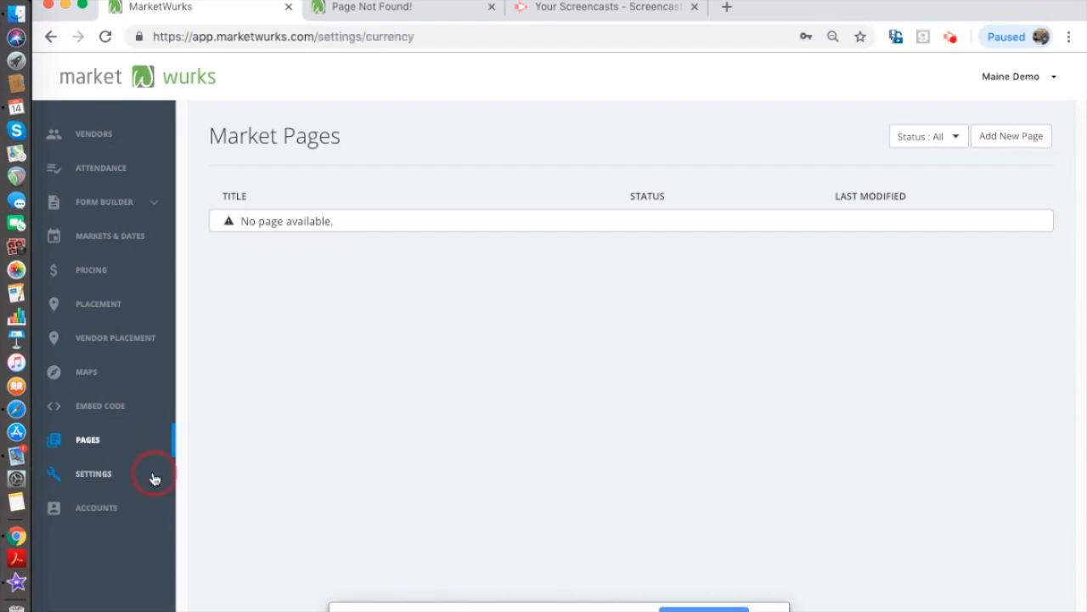
pyautogui.scroll(-3, 139, 476)
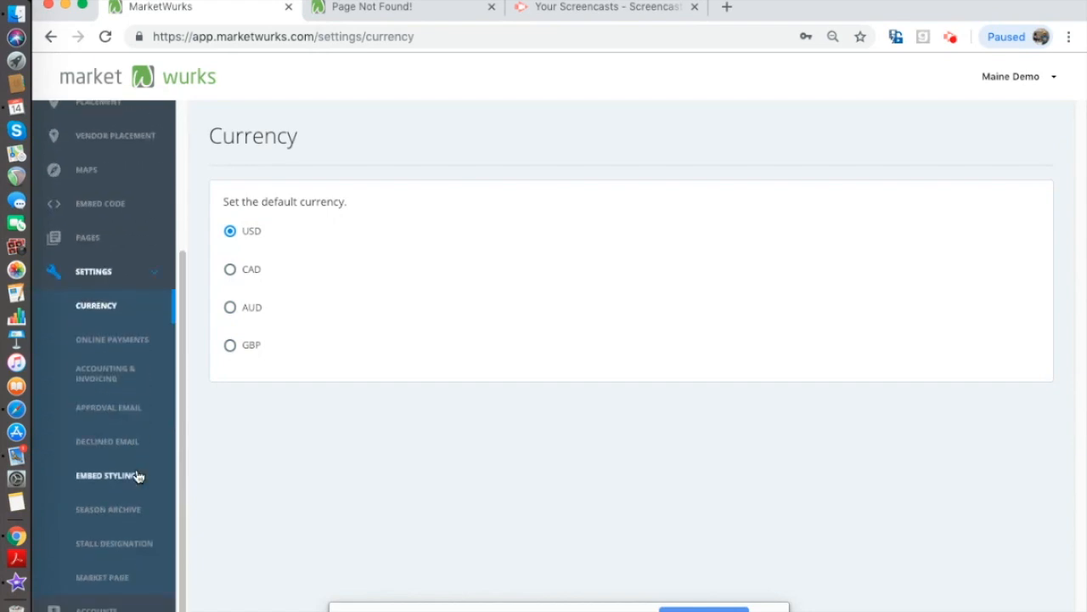
# - Save the Market Page settings with subdomain 'demo' and title 'Demo Market Page'
pyautogui.click(129, 580)
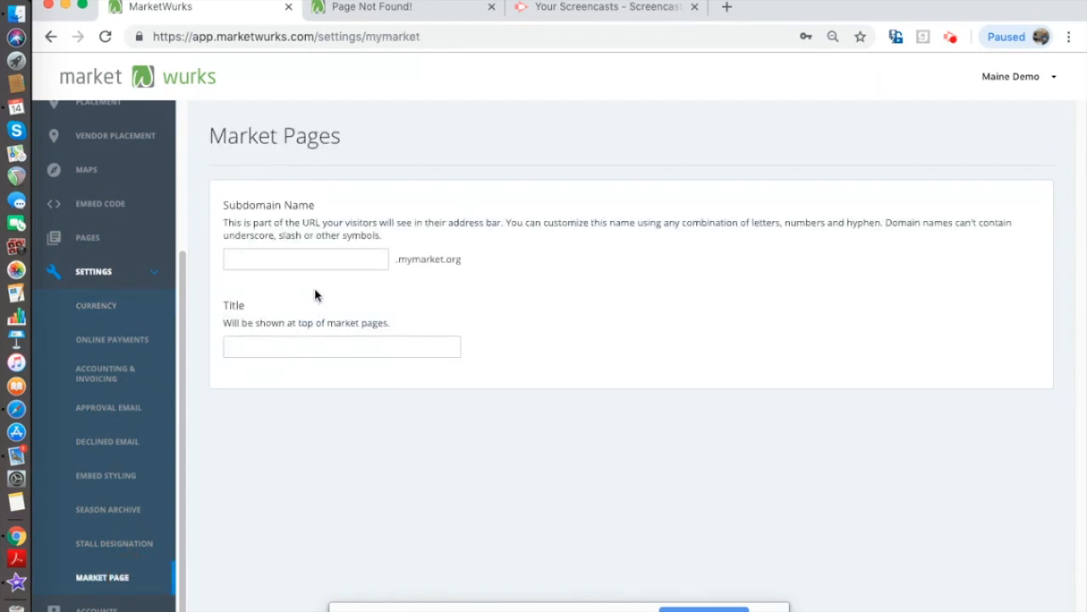
pyautogui.click(363, 261)
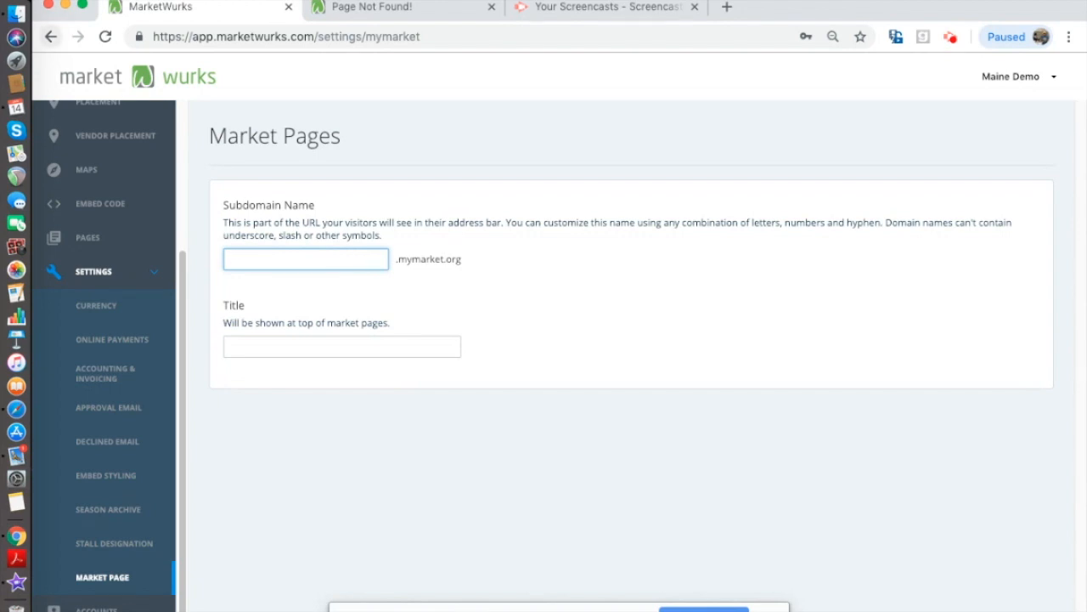
pyautogui.write('demo')
pyautogui.click(341, 347)
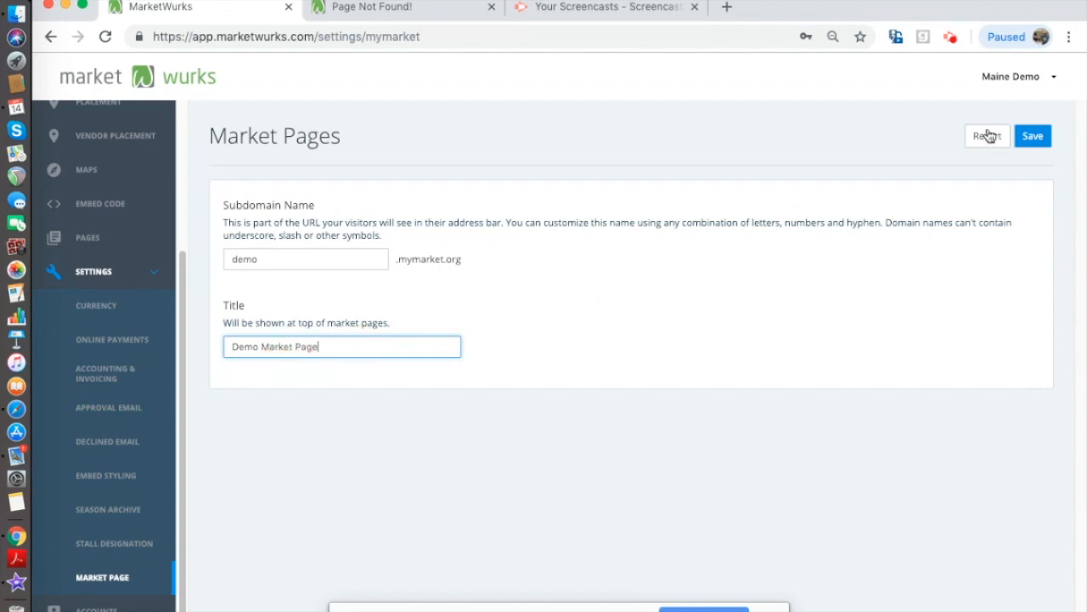
pyautogui.click(1031, 146)
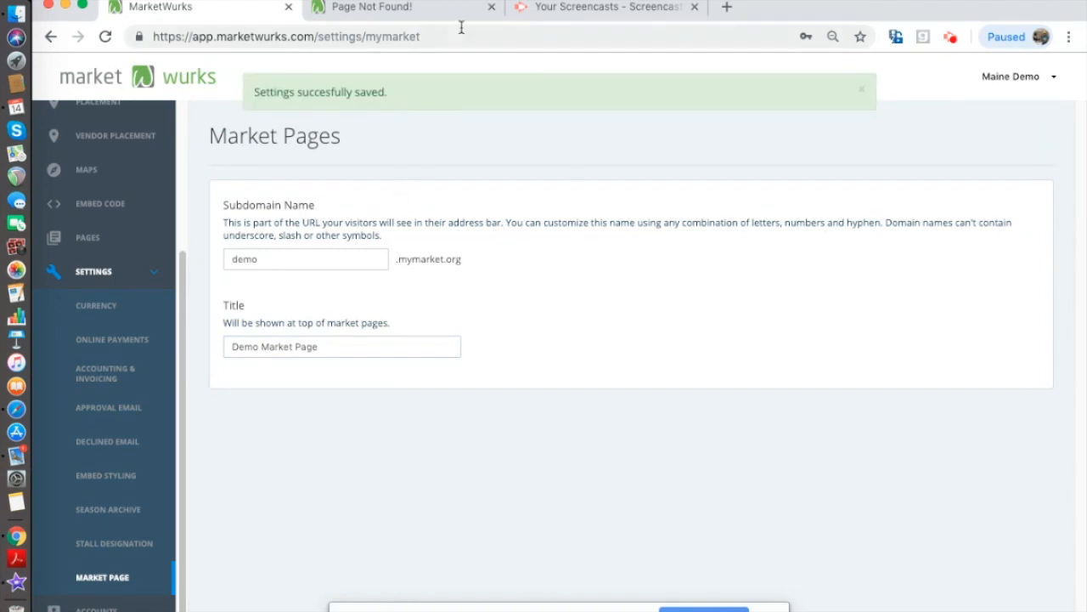
# - Reload demo.mymarket.org to show the live Demo Market Page, then return to MarketWurks settings
pyautogui.click(429, 8)
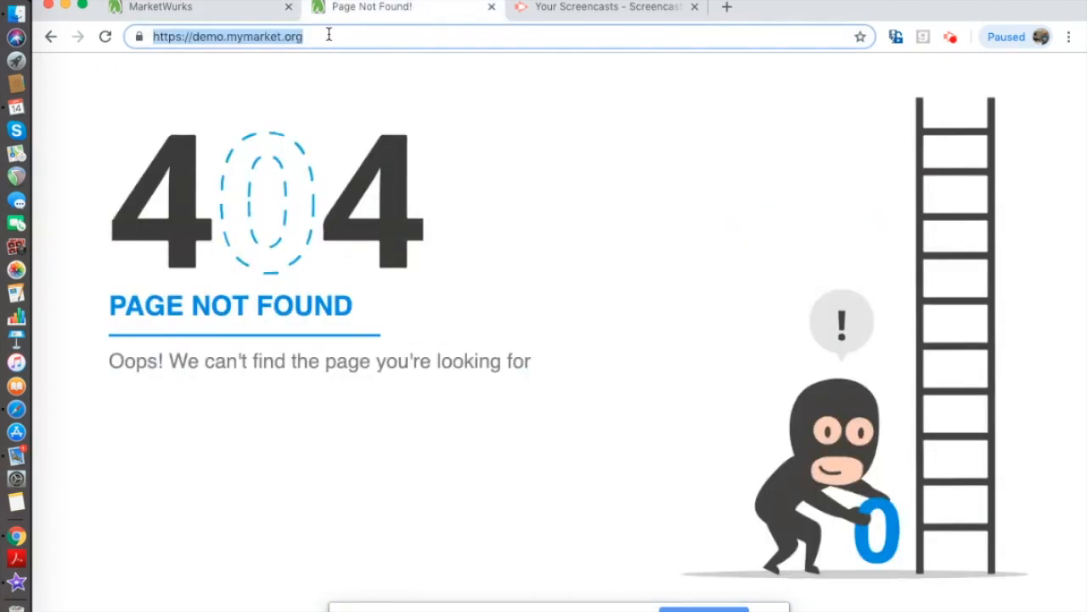
pyautogui.press('Return')
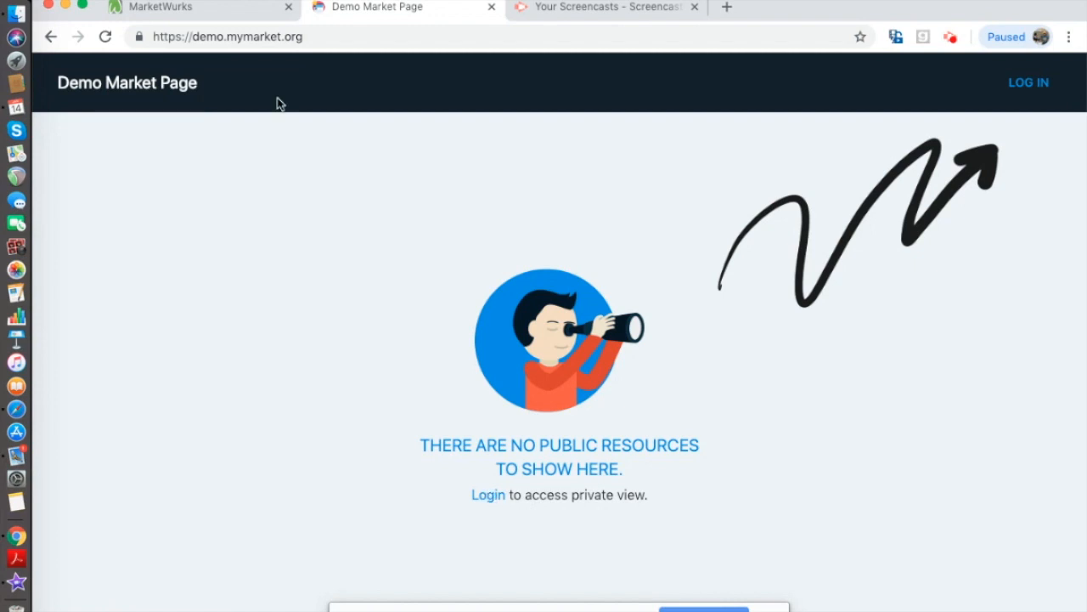
pyautogui.click(221, 12)
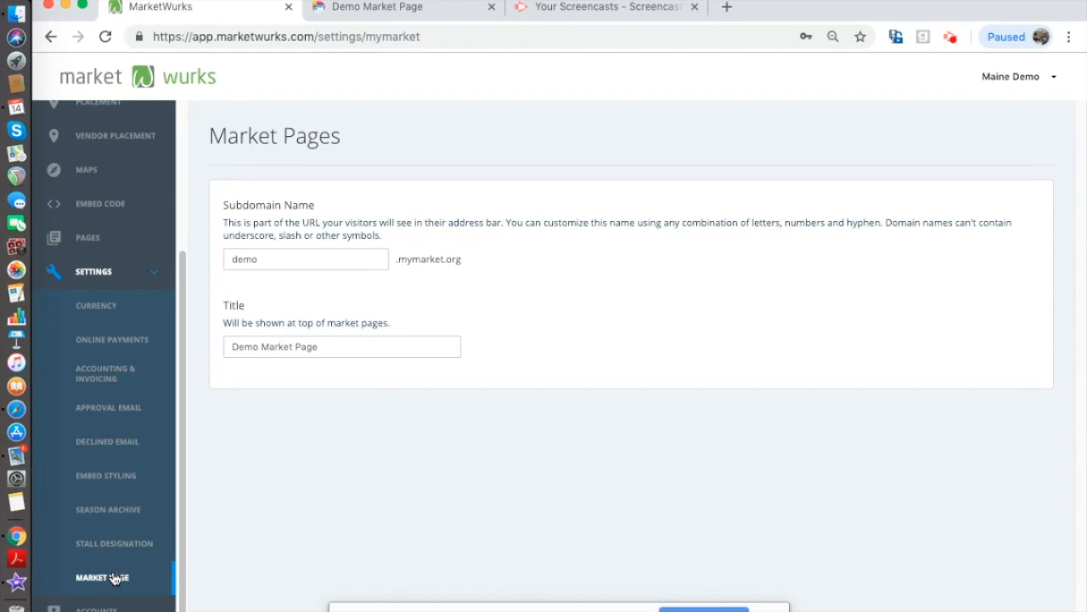
# - Create a new page 'Demo page 1, Public' with content 'Public info' and Public visibility
pyautogui.scroll(3, 111, 280)
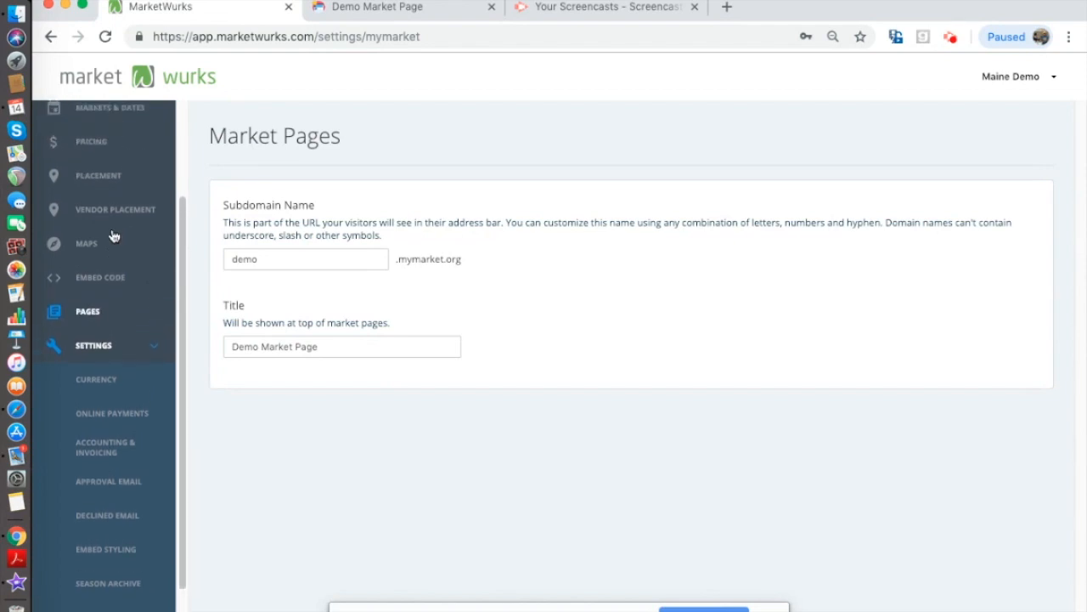
pyautogui.click(88, 326)
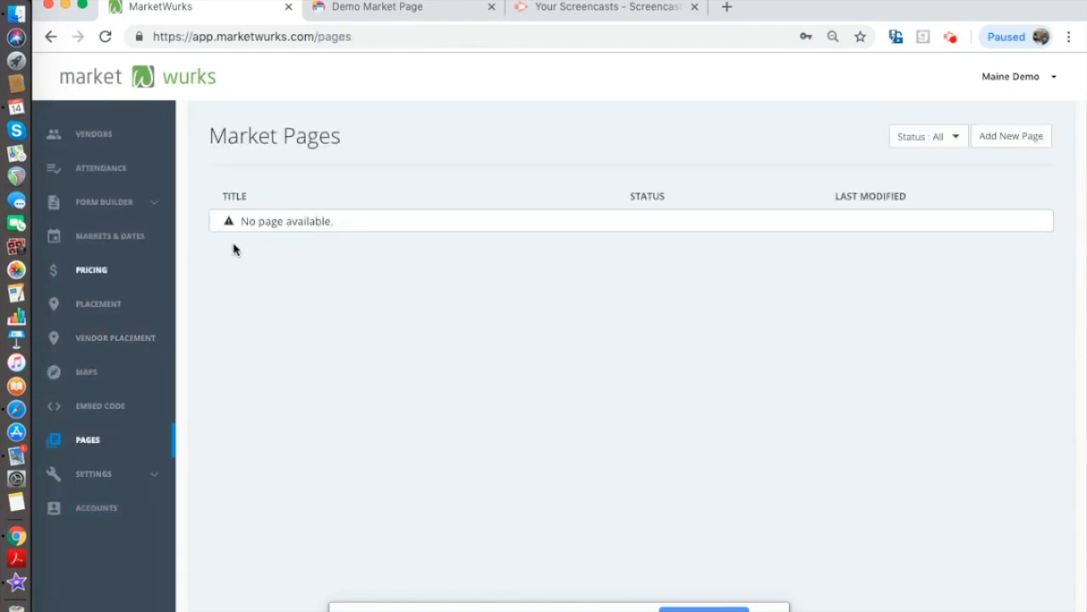
pyautogui.click(1016, 140)
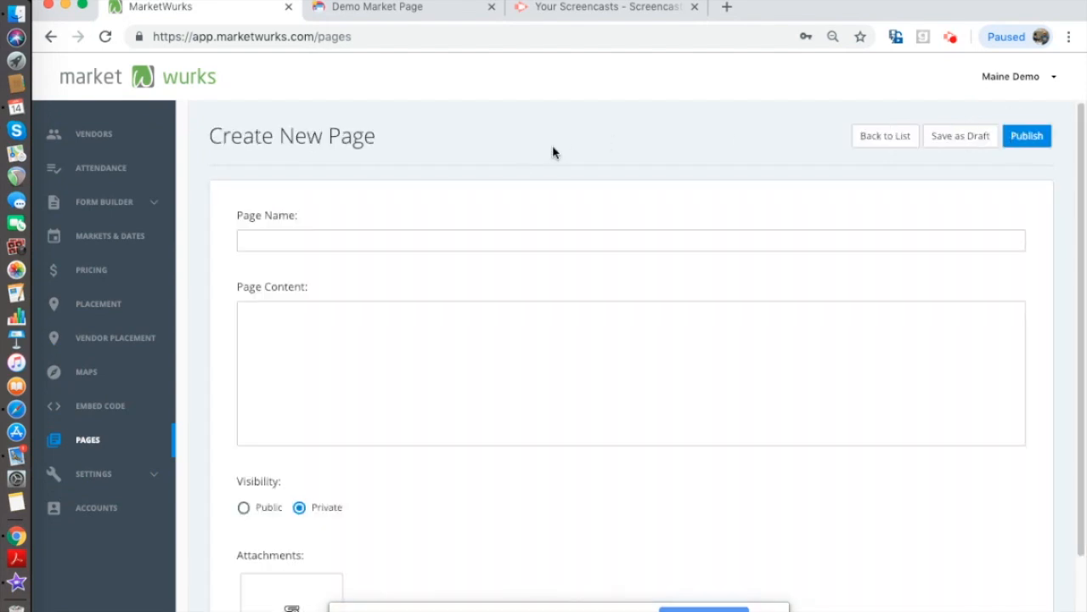
pyautogui.click(444, 239)
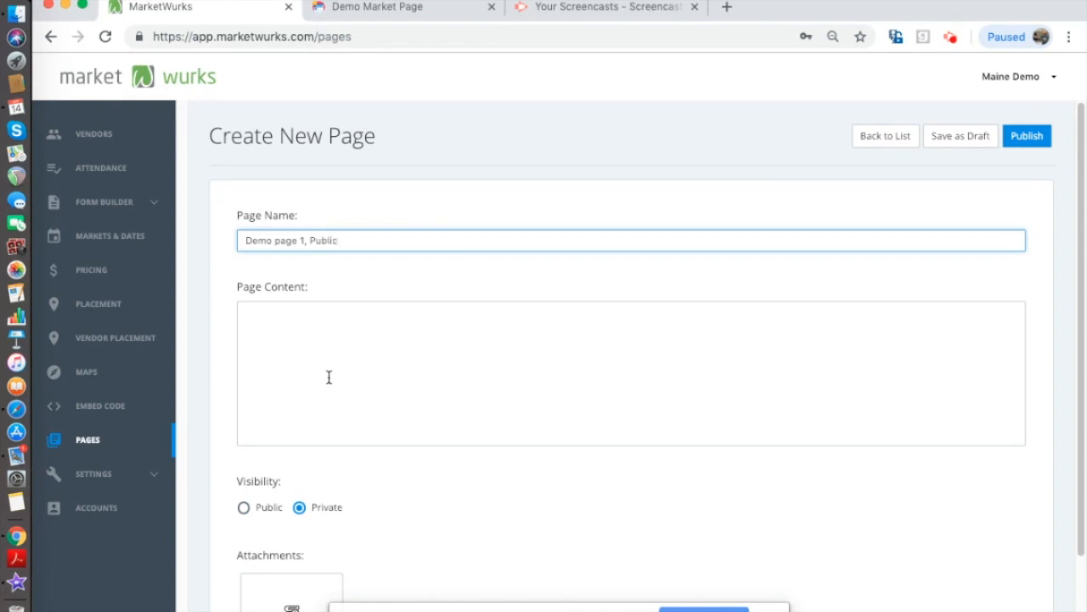
pyautogui.click(331, 327)
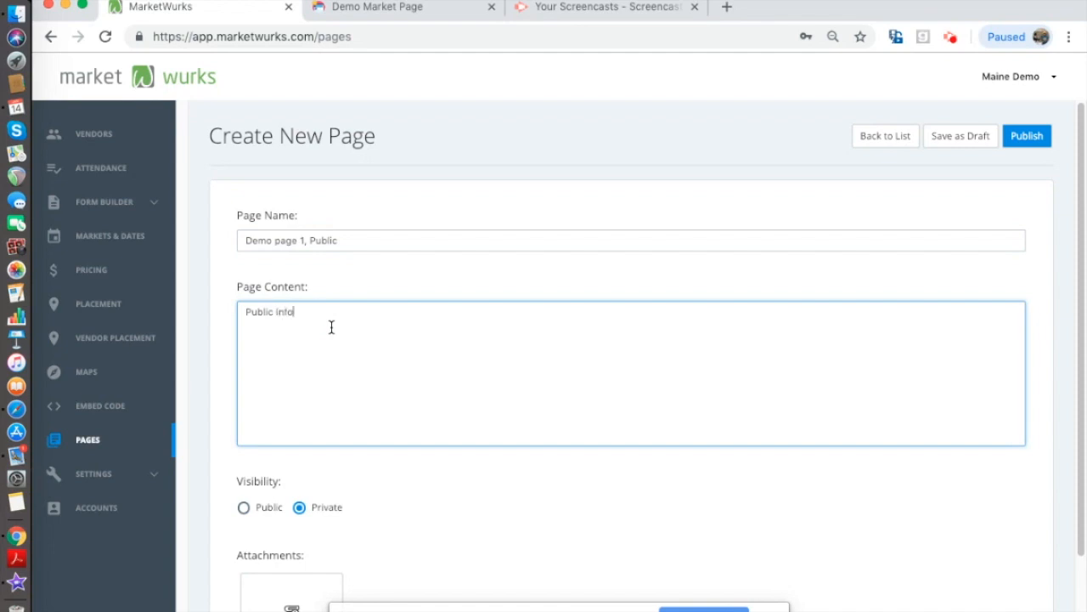
pyautogui.click(243, 507)
pyautogui.scroll(-2, 388, 520)
# - Attach the market layout image to 'Demo page 1, Public' and publish it
pyautogui.click(304, 518)
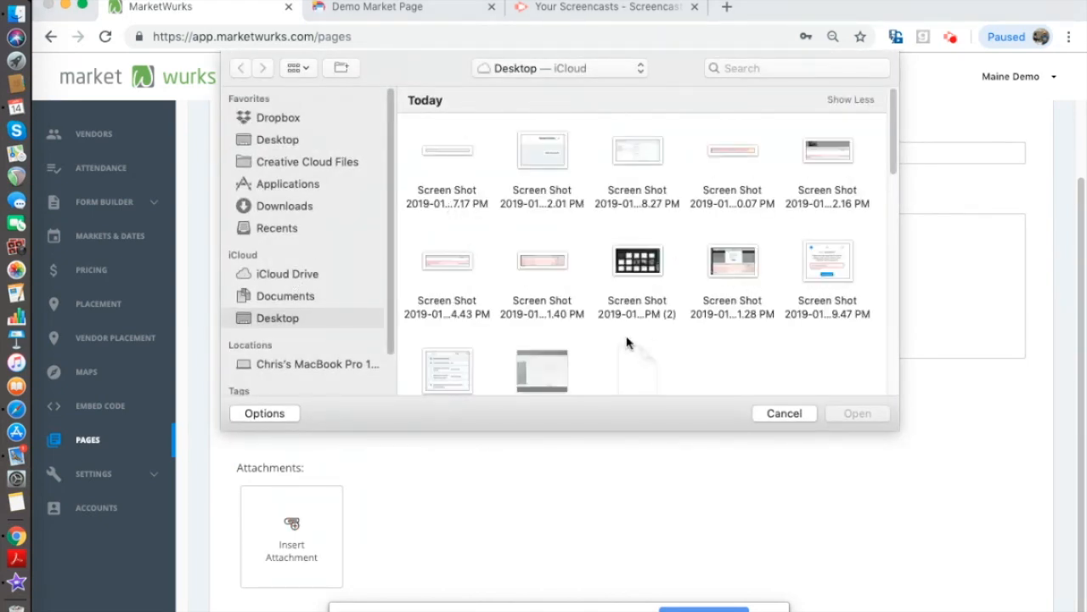
pyautogui.scroll(-5, 626, 340)
pyautogui.scroll(-5, 597, 295)
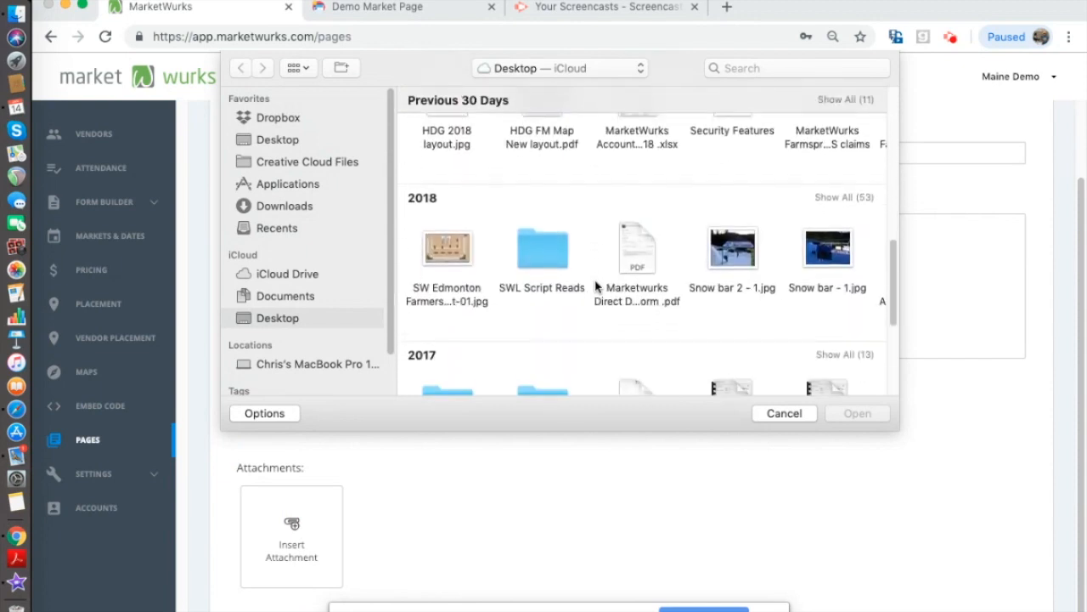
pyautogui.click(440, 235)
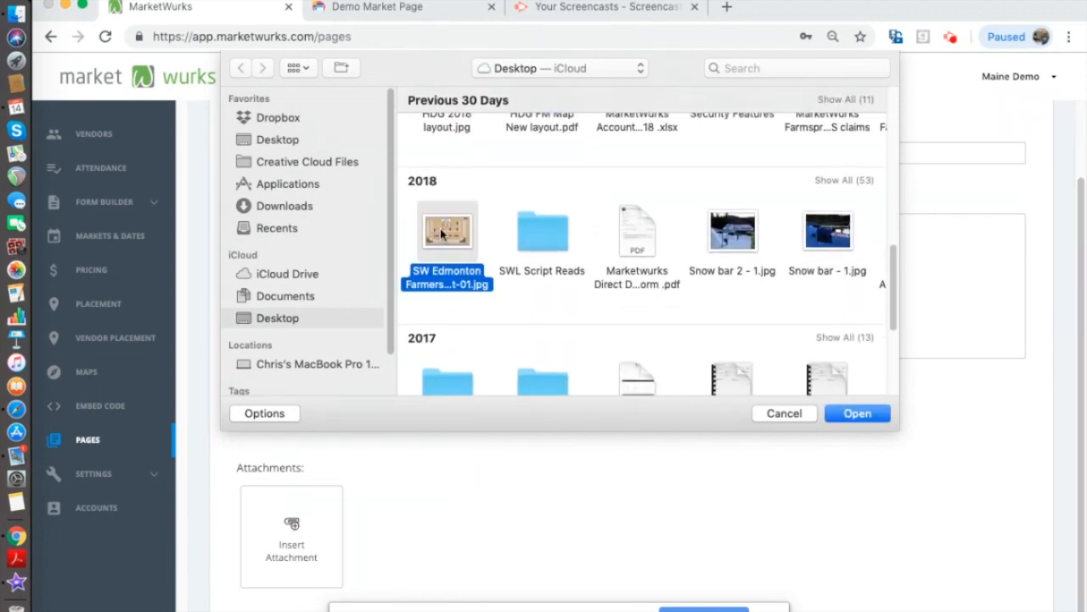
pyautogui.doubleClick(441, 235)
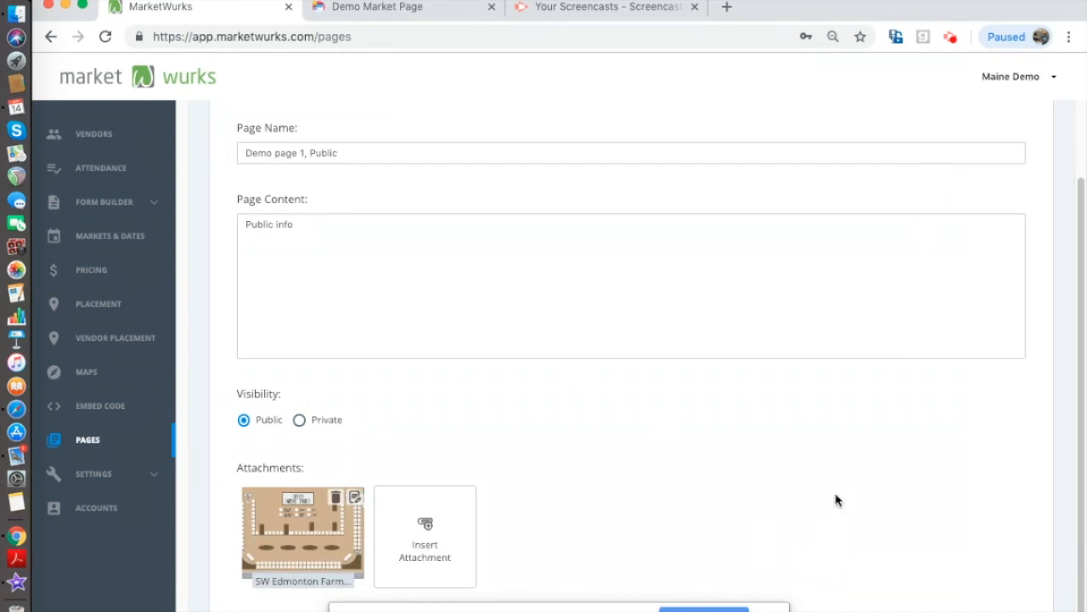
pyautogui.scroll(1, 552, 202)
pyautogui.scroll(1, 553, 202)
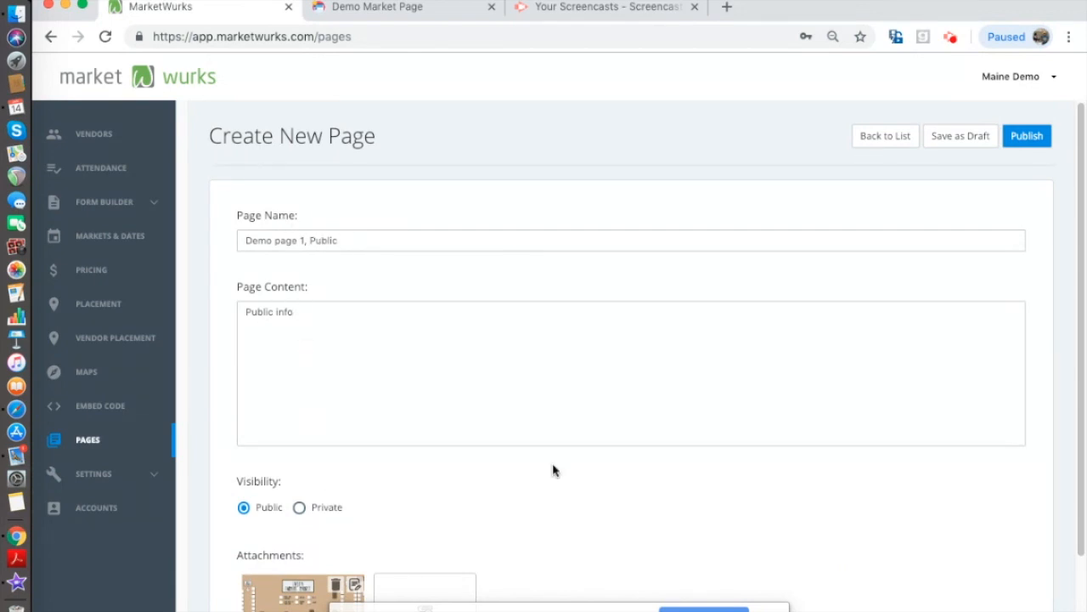
pyautogui.click(1027, 138)
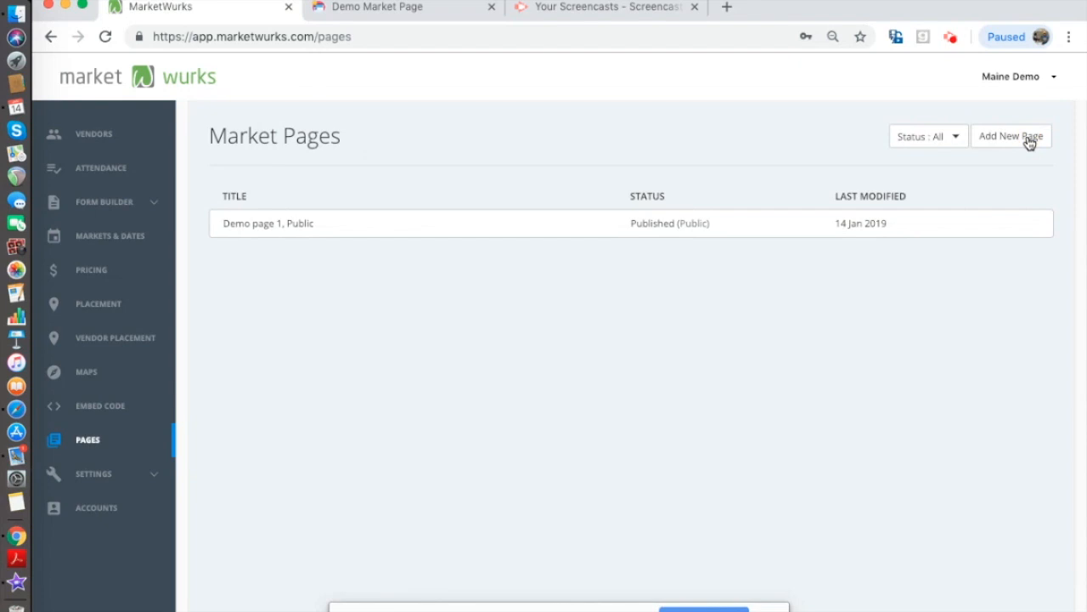
# - Start a second page 'Demo Page Private' with content 'Secret' and Private visibility
pyautogui.click(1010, 135)
pyautogui.click(340, 237)
pyautogui.write('Dem')
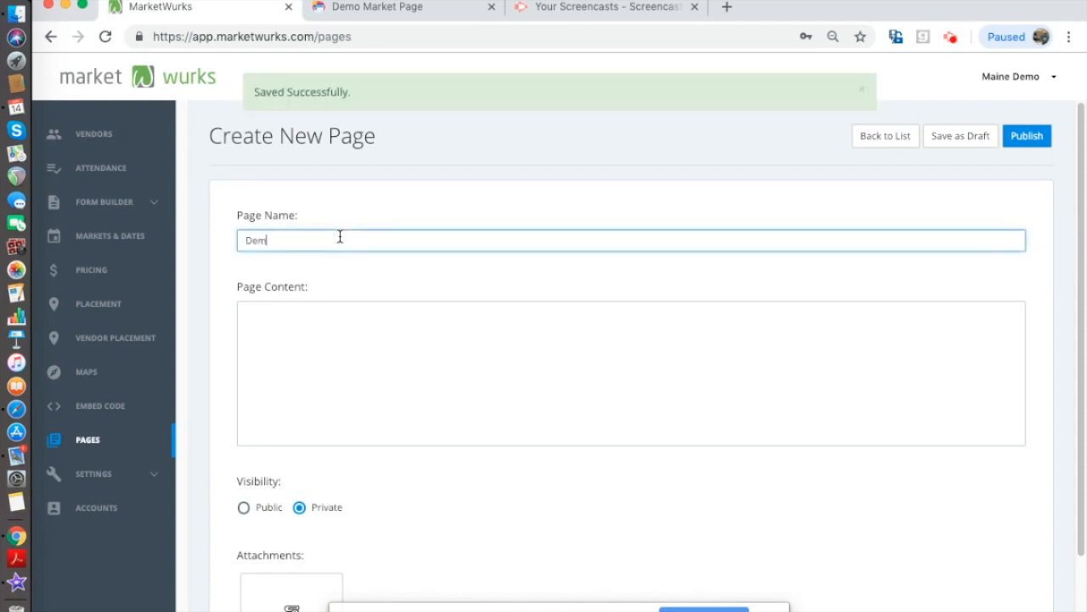
pyautogui.write('o Page Private')
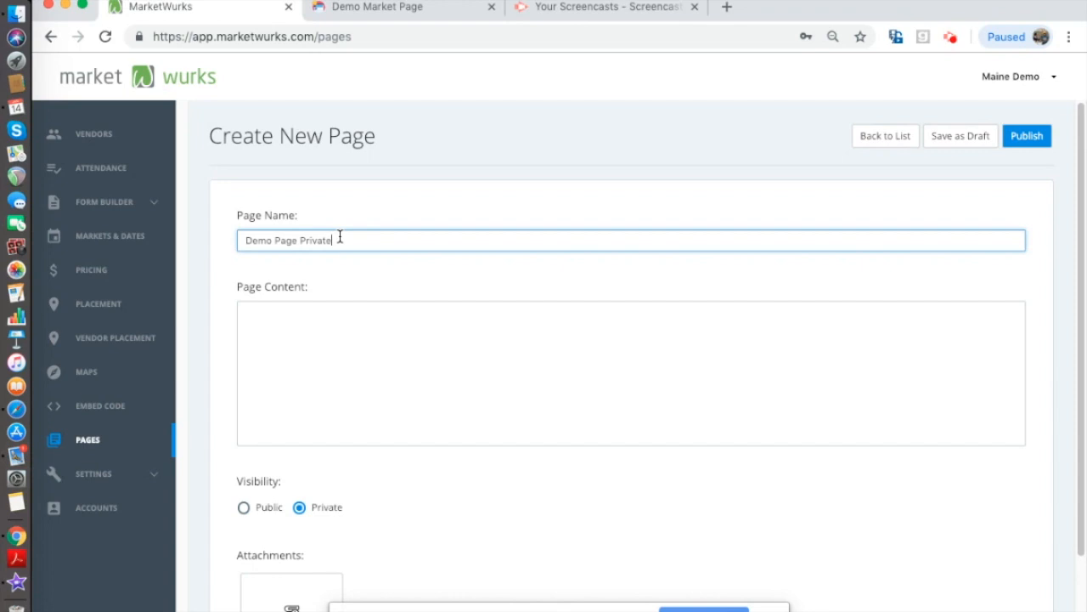
pyautogui.click(320, 323)
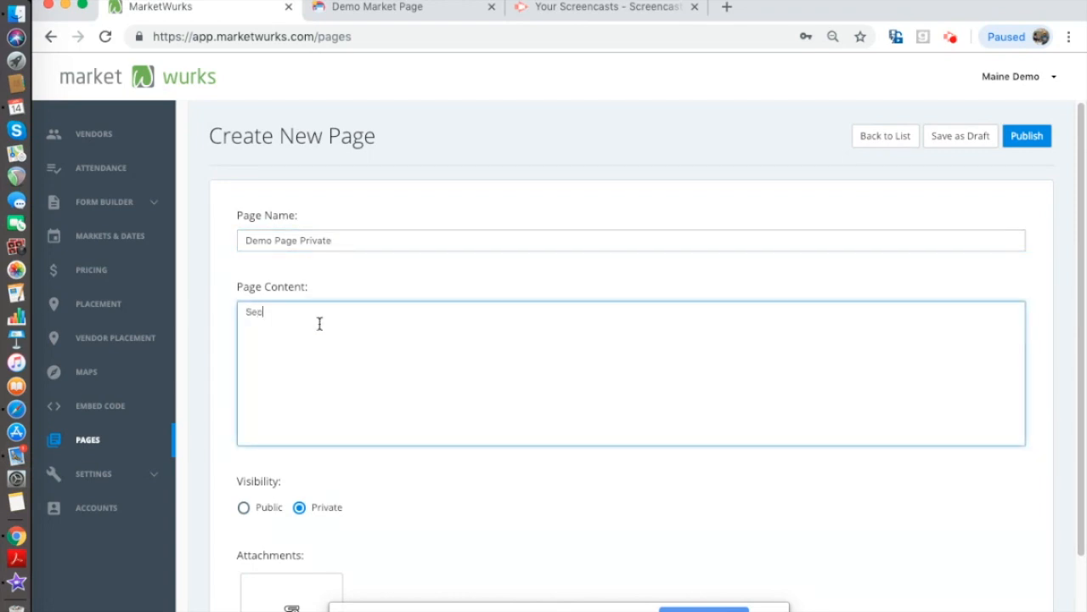
pyautogui.click(335, 485)
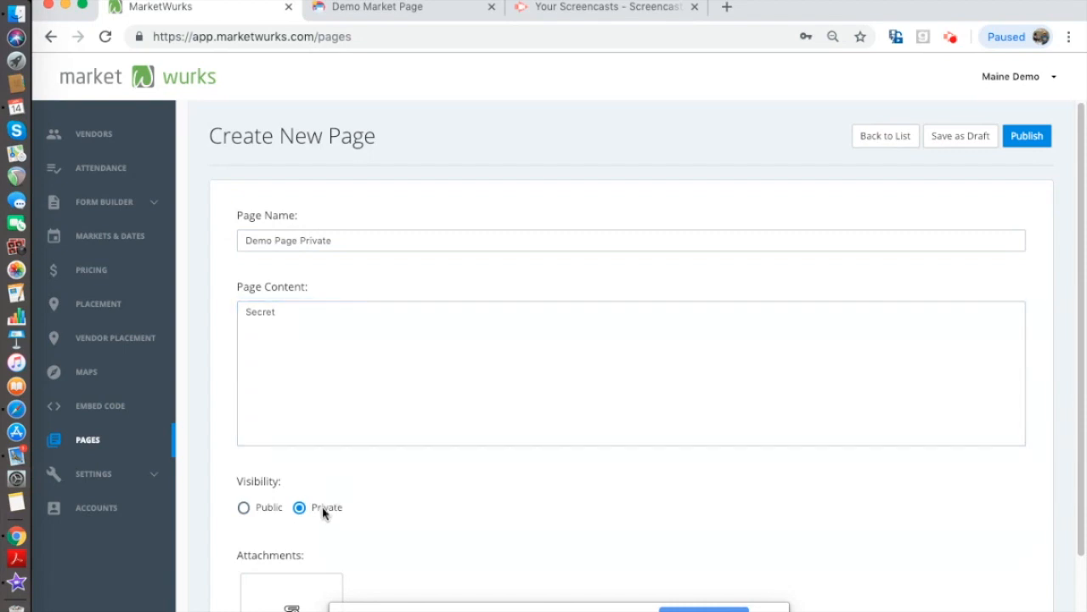
# - Attach a photo from the Photos library to 'Demo Page Private' and publish it
pyautogui.scroll(-2, 328, 511)
pyautogui.click(291, 525)
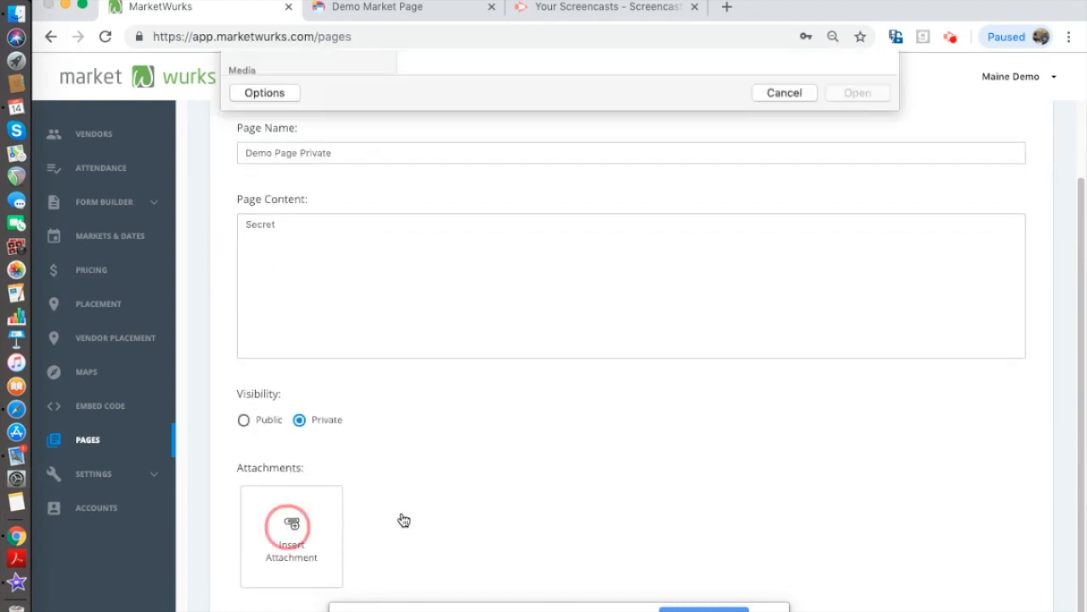
pyautogui.scroll(-2, 330, 330)
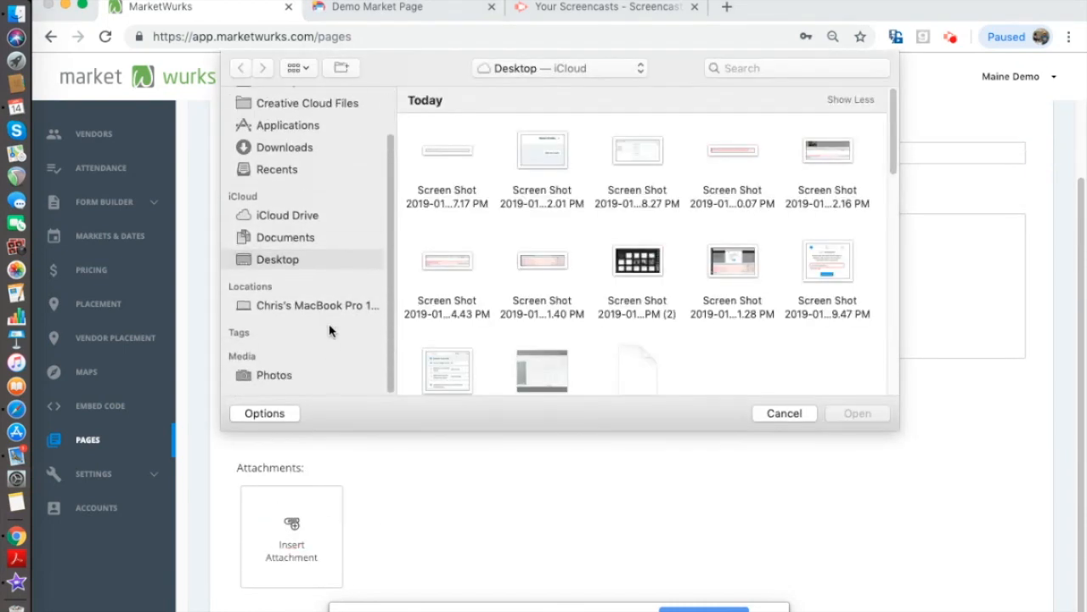
pyautogui.click(273, 384)
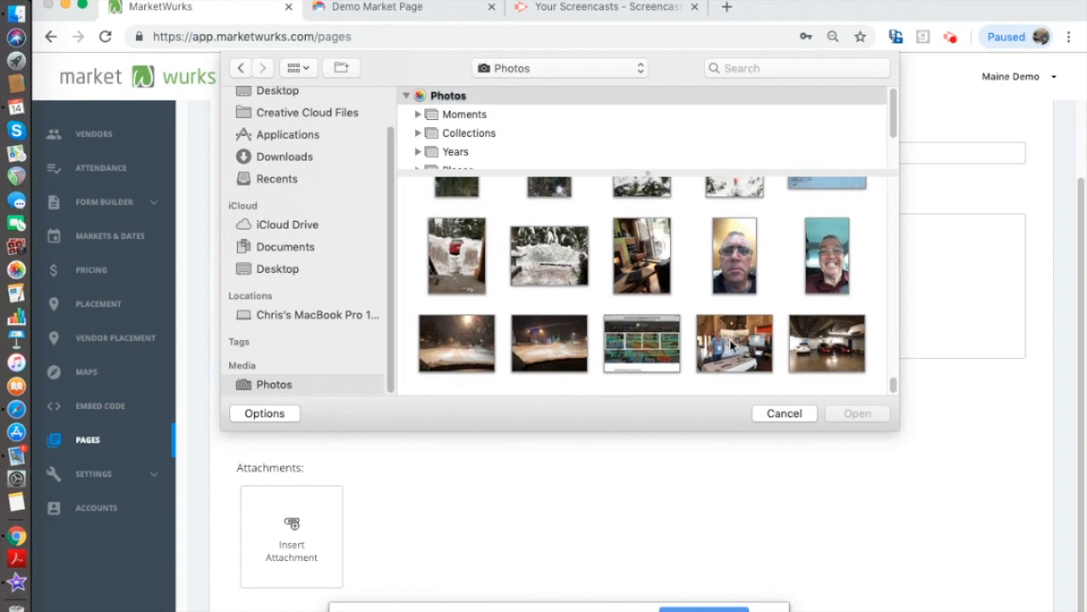
pyautogui.click(823, 275)
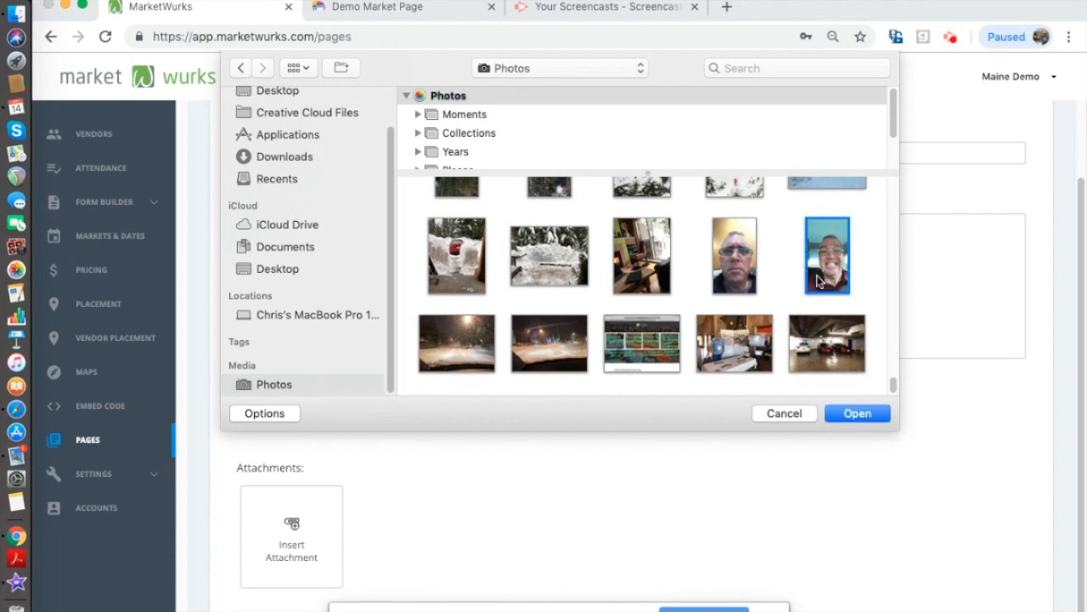
pyautogui.press('Return')
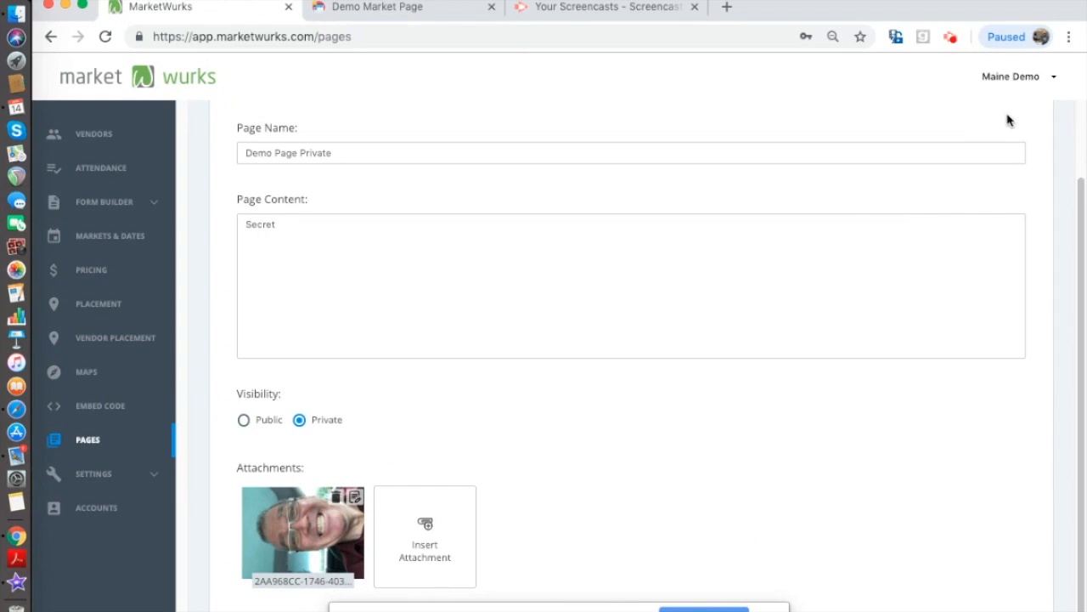
pyautogui.scroll(2, 807, 383)
pyautogui.click(1024, 137)
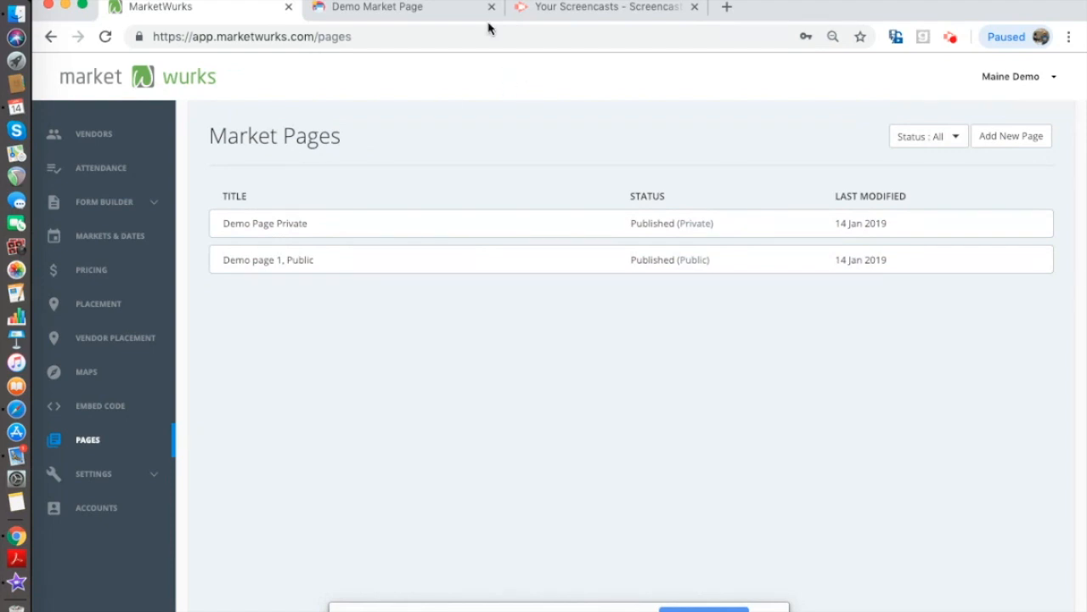
# - Reload the Demo Market Page site at demo.mymarket.org in its own tab
pyautogui.click(446, 12)
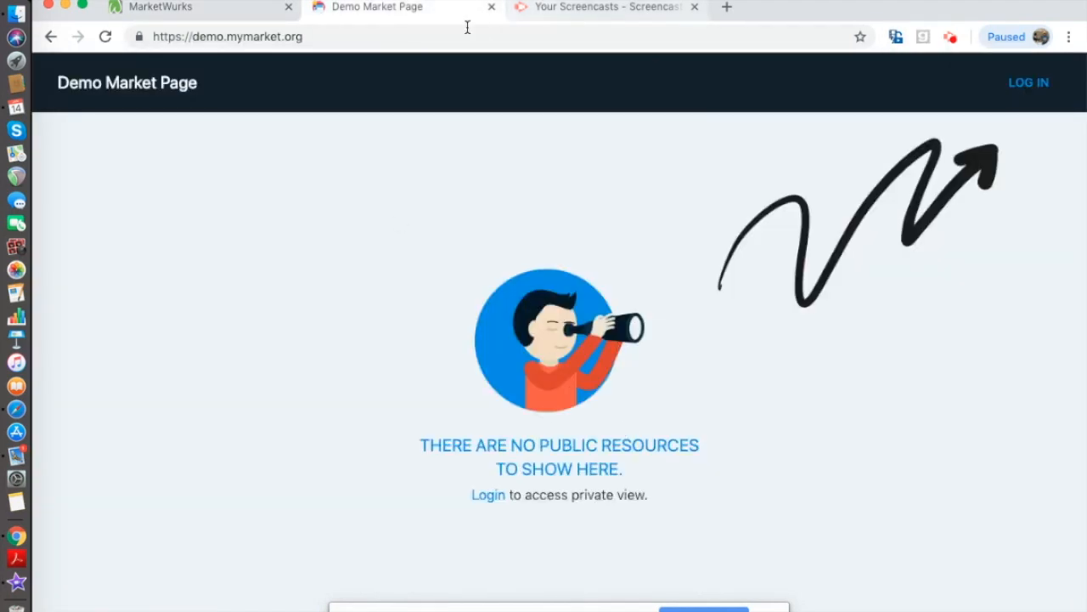
pyautogui.click(105, 38)
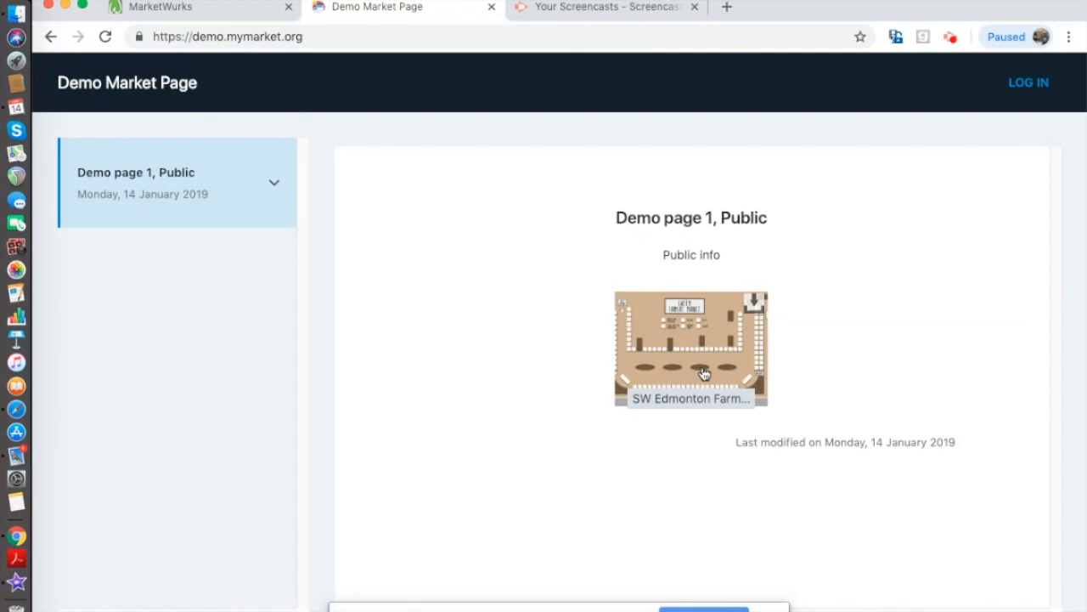
# - View the enlarged market map, then open the Vendor Login form and request a new account
pyautogui.click(704, 373)
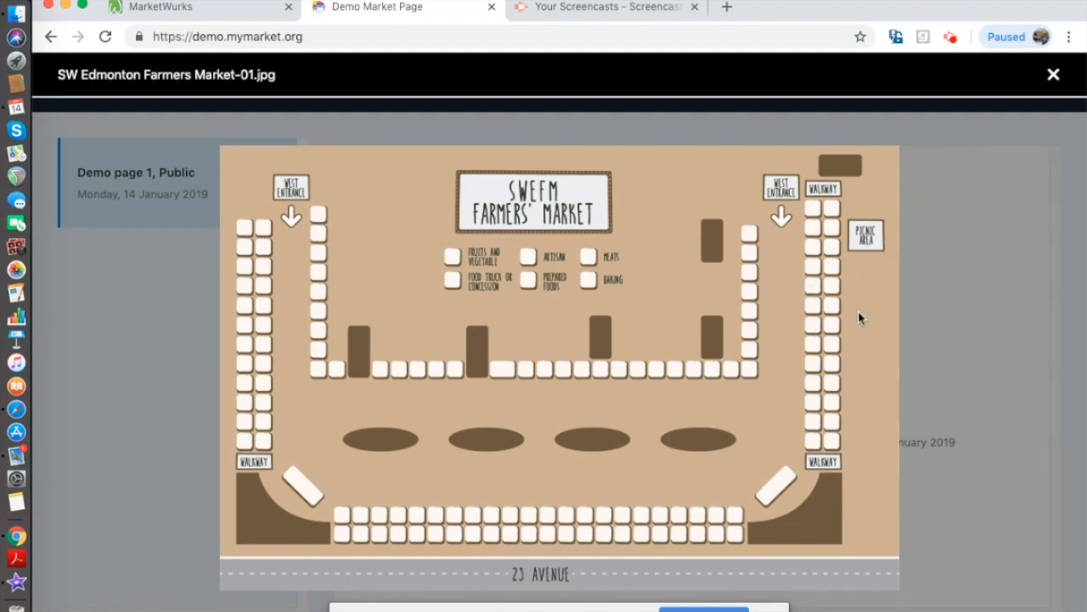
pyautogui.click(1048, 75)
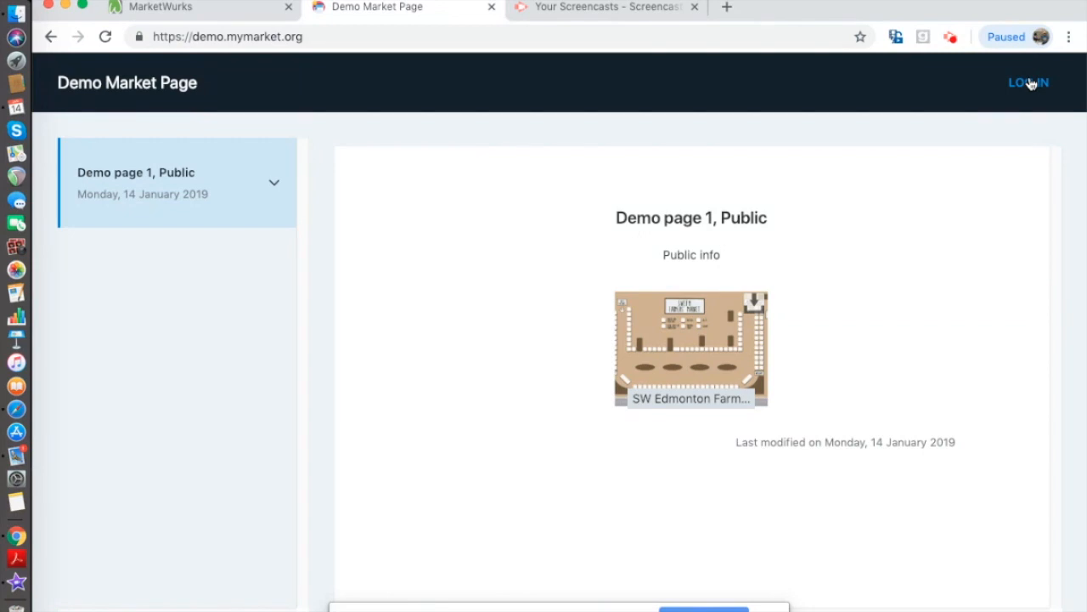
pyautogui.click(1034, 90)
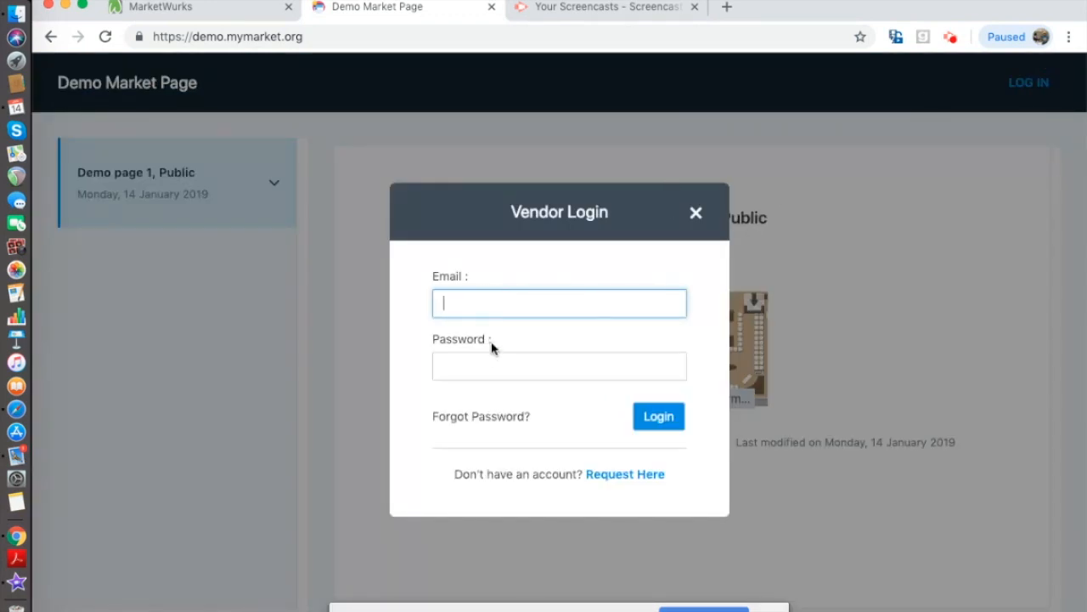
pyautogui.click(633, 478)
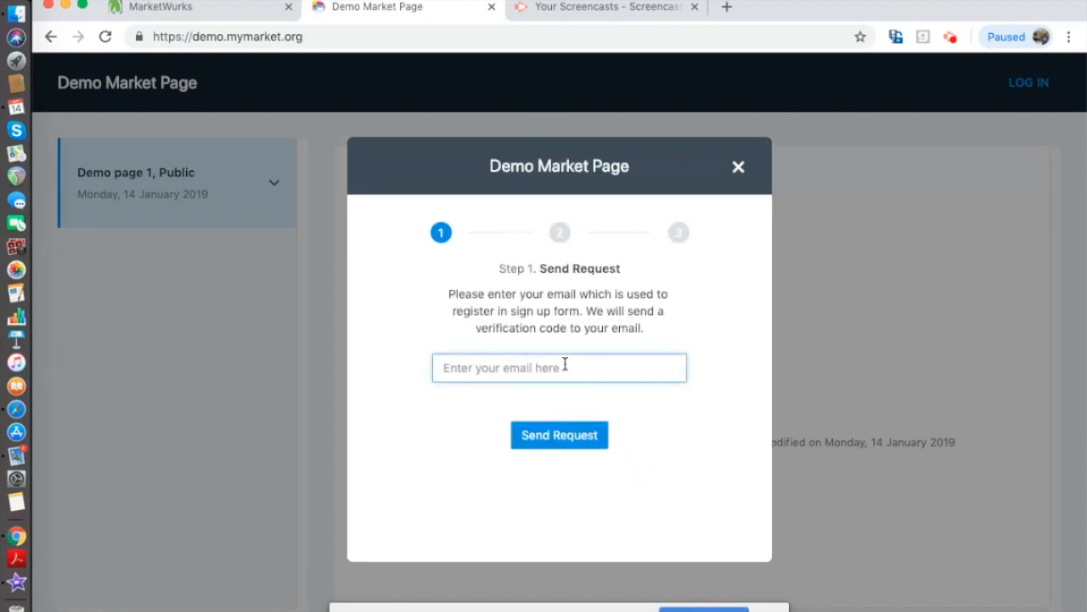
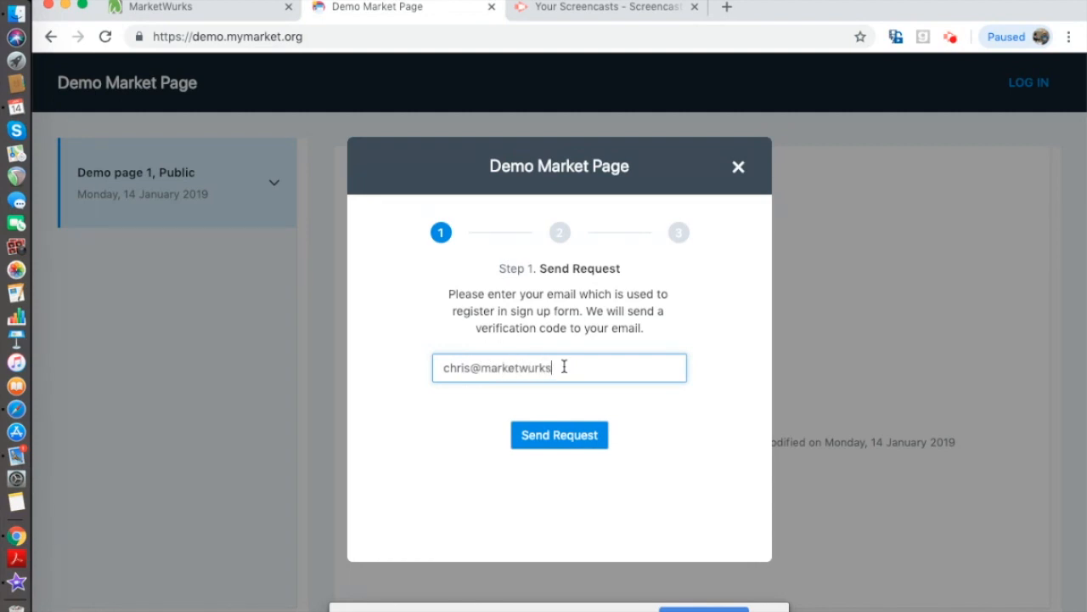
# - Send the vendor account request with the user's e-mail and paste the emailed verification code
pyautogui.click(571, 438)
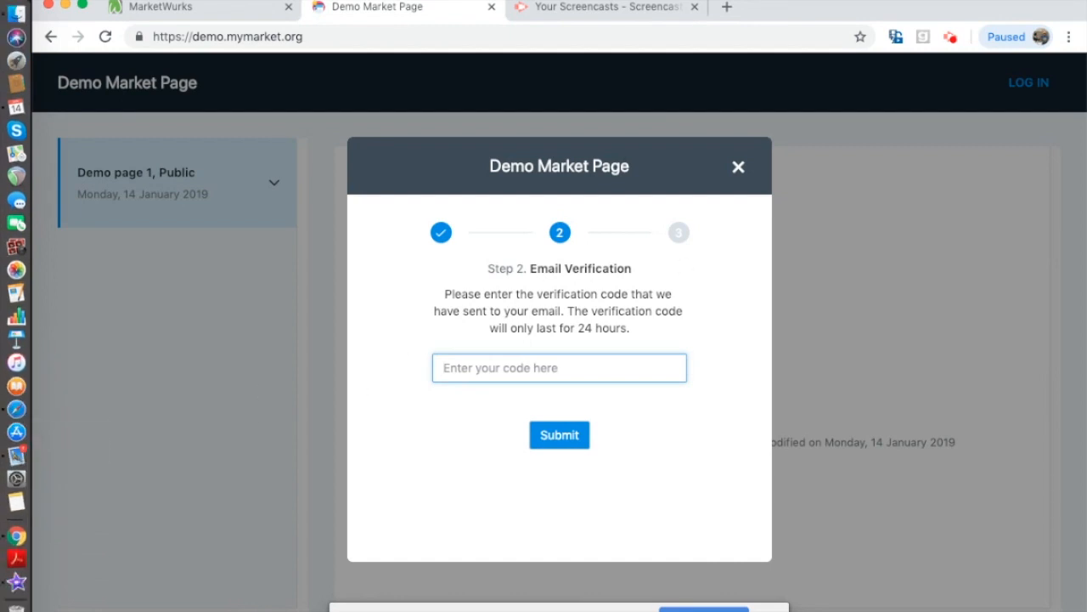
pyautogui.press('super+Tab')
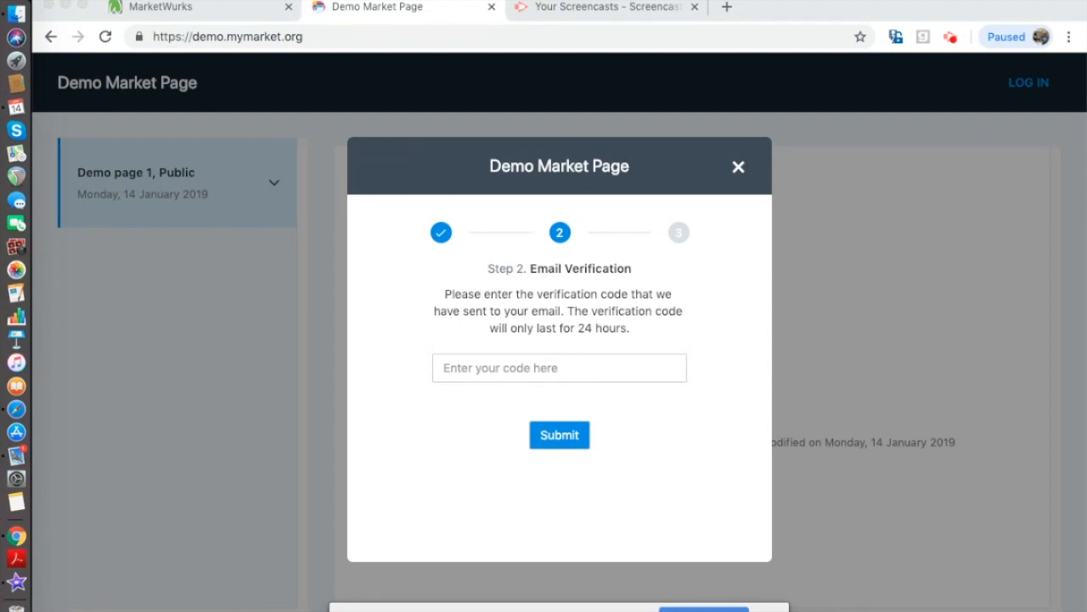
pyautogui.click(540, 372)
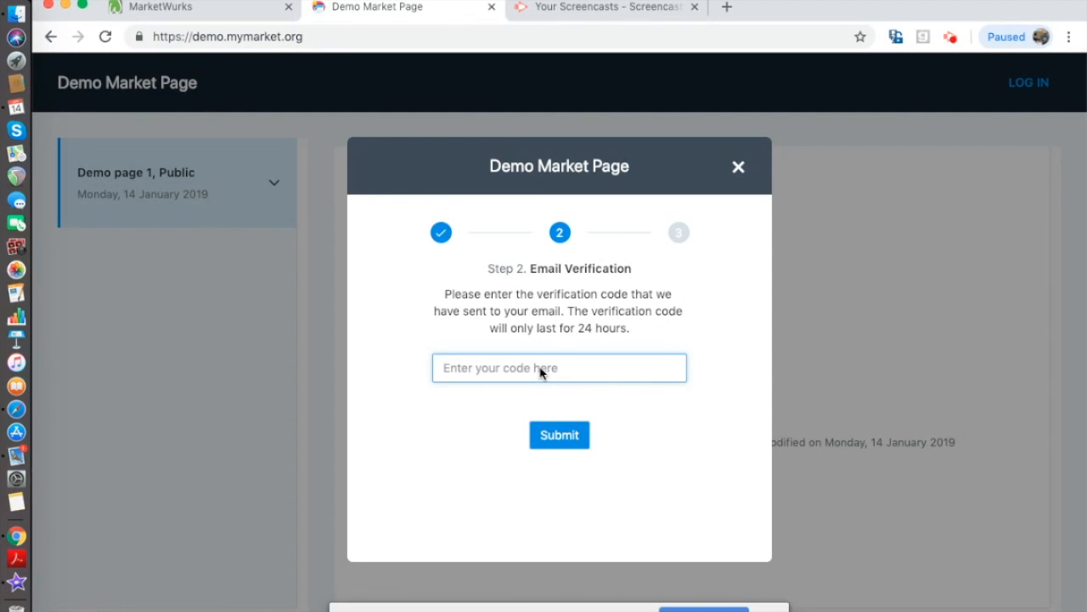
pyautogui.press('super+v')
# - Submit the verification code, then enter a new password and its confirmation
pyautogui.click(552, 437)
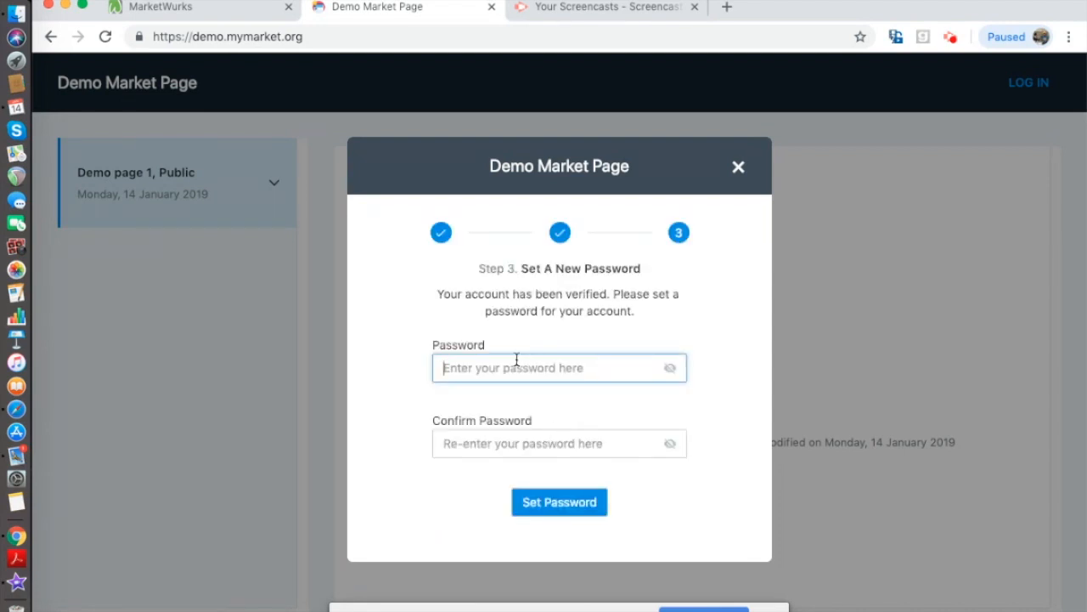
pyautogui.write('••••')
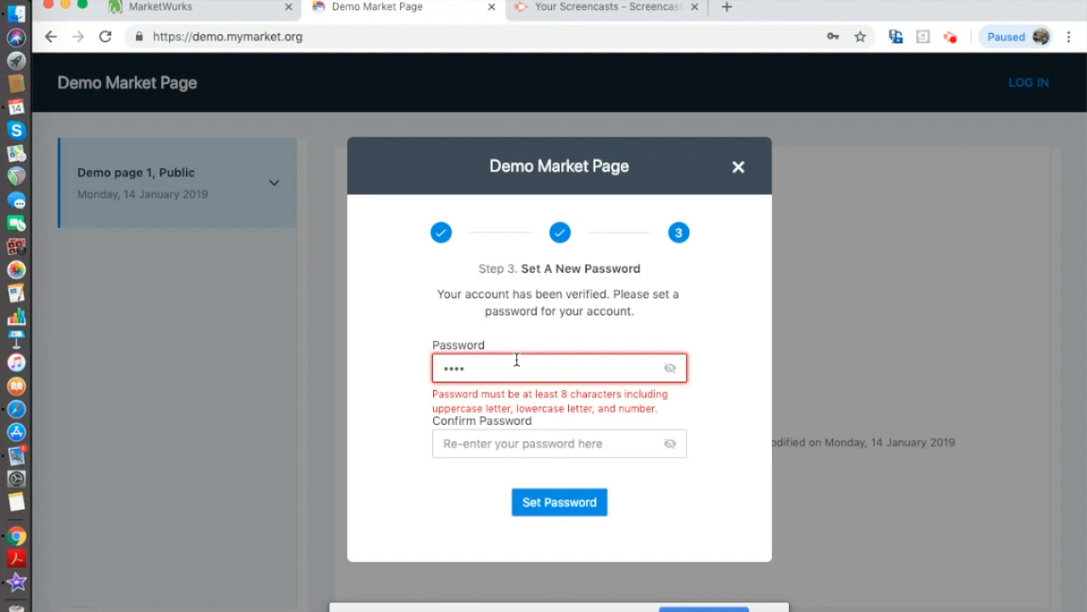
pyautogui.click(471, 437)
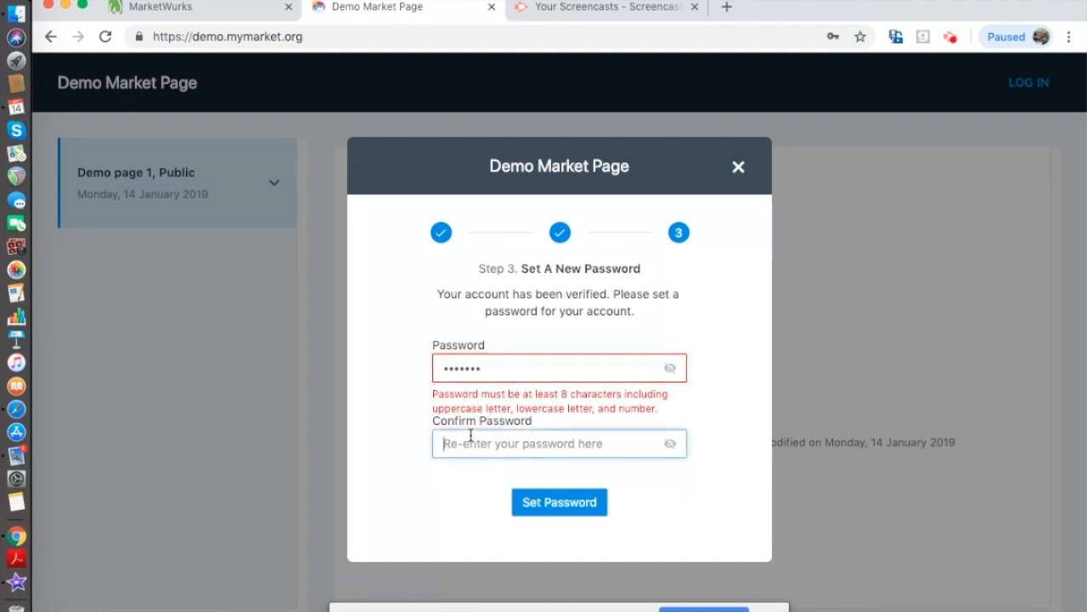
pyautogui.write('••••')
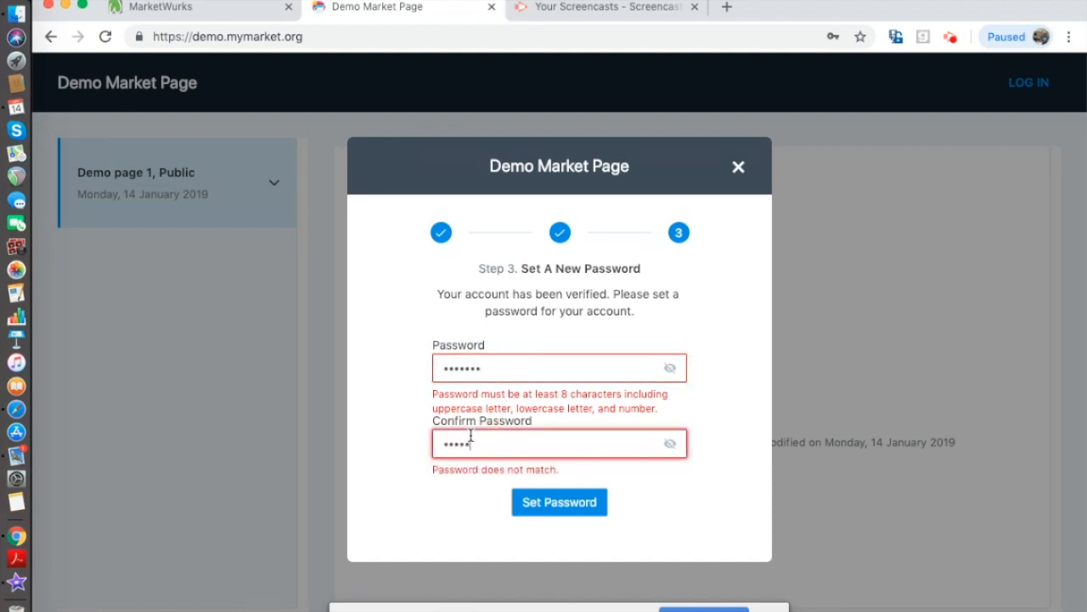
pyautogui.write('••')
# - Fix the mismatched password confirmation and set the vendor account password
pyautogui.click(558, 507)
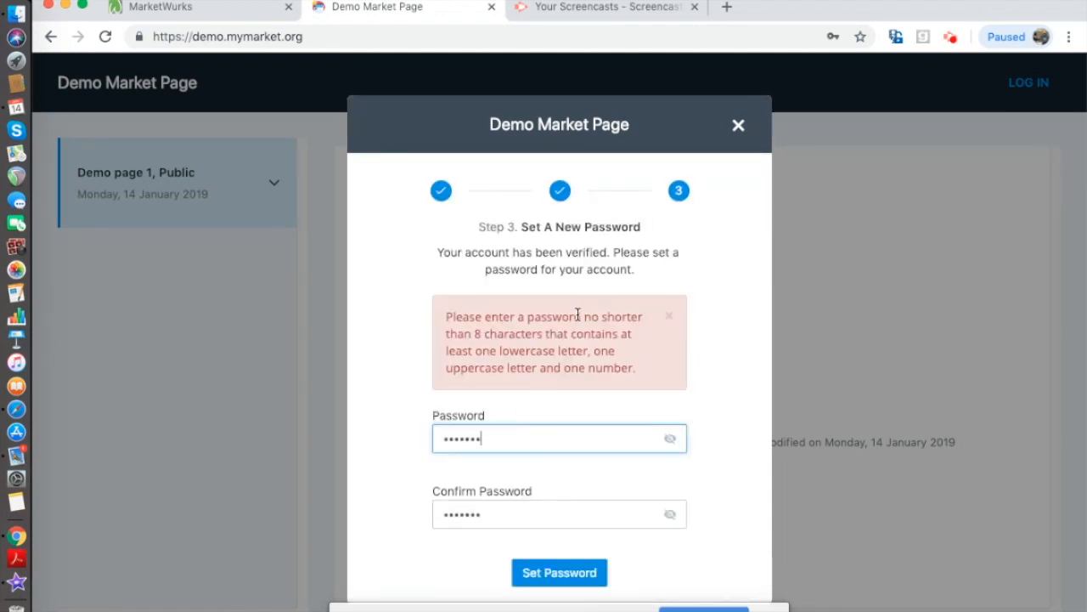
pyautogui.write('1')
pyautogui.click(487, 443)
pyautogui.write('1')
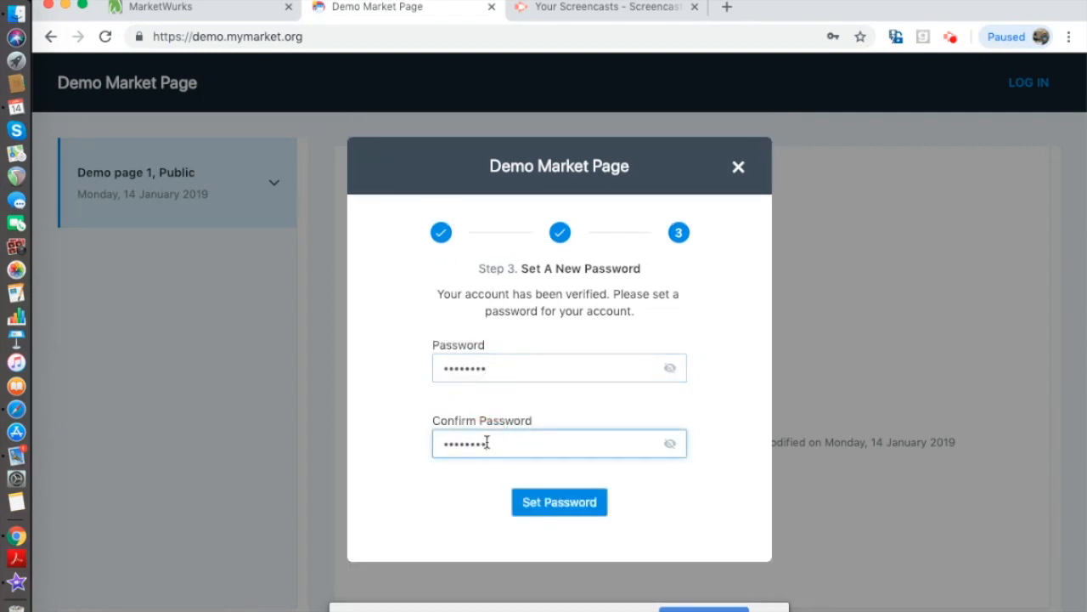
pyautogui.click(541, 508)
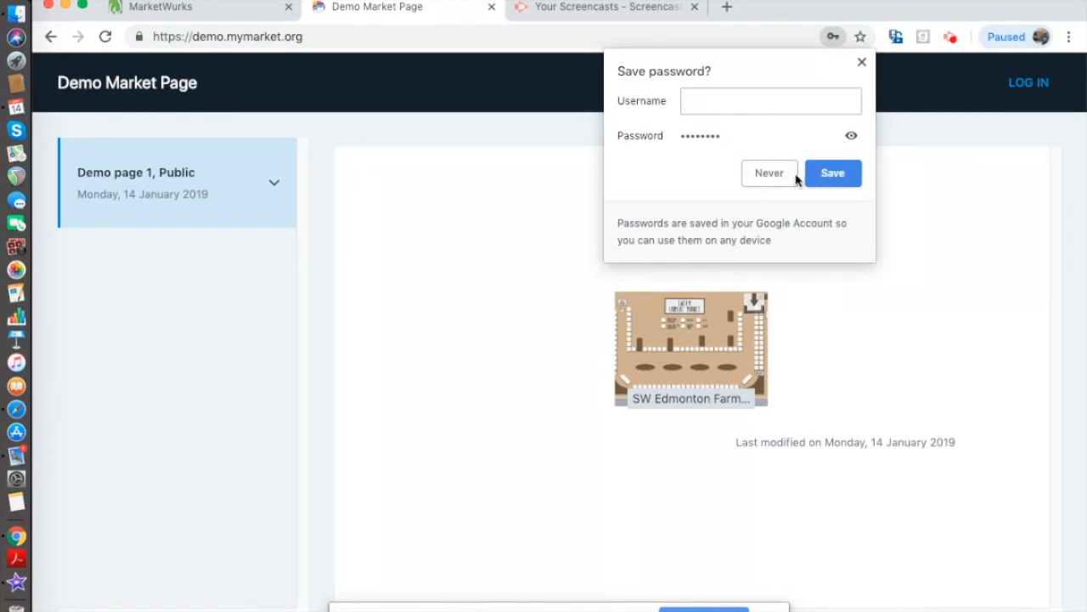
# - Decline saving the password, then log in as the vendor with the account's email and password
pyautogui.click(785, 175)
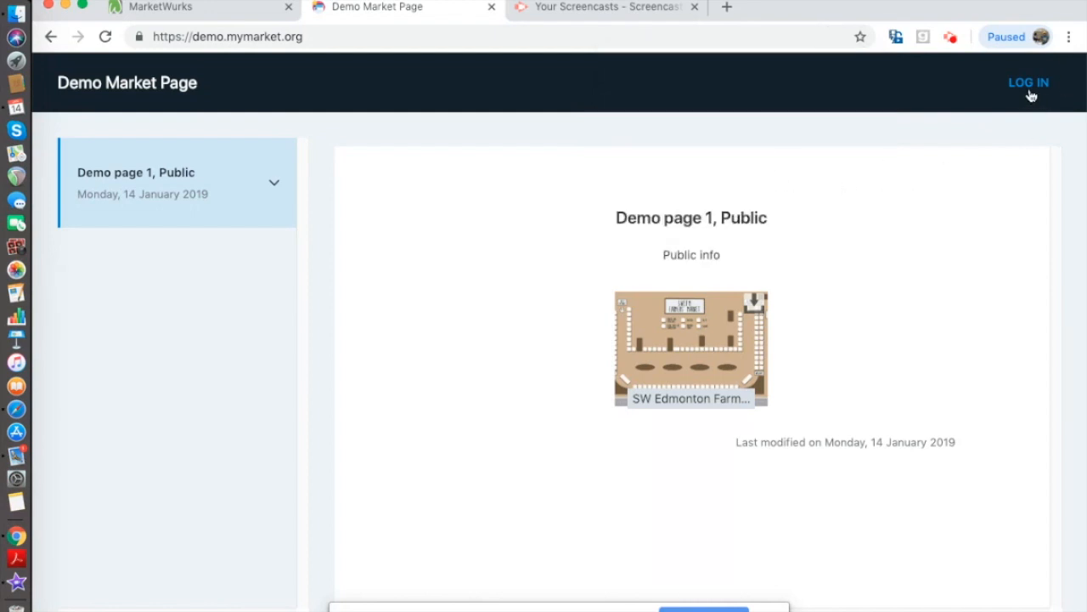
pyautogui.click(1030, 84)
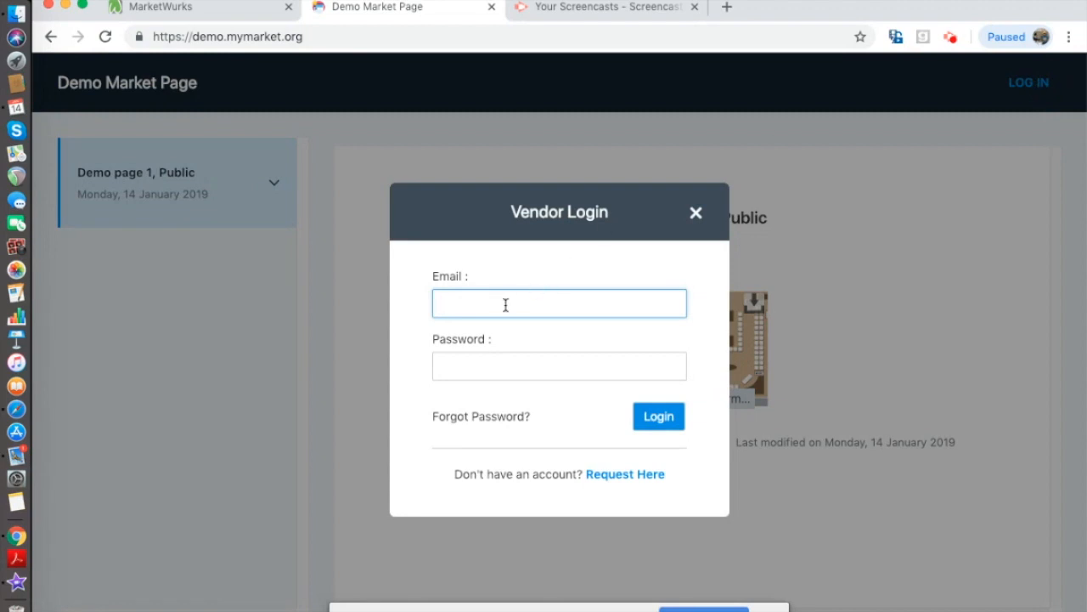
pyautogui.click(504, 360)
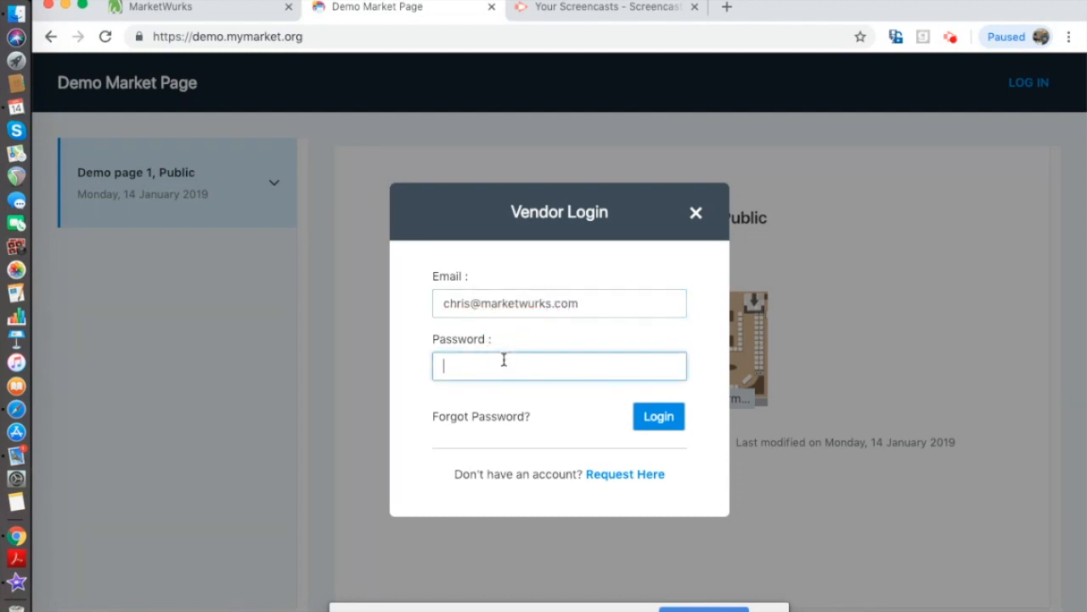
pyautogui.write('••••••••')
pyautogui.click(657, 416)
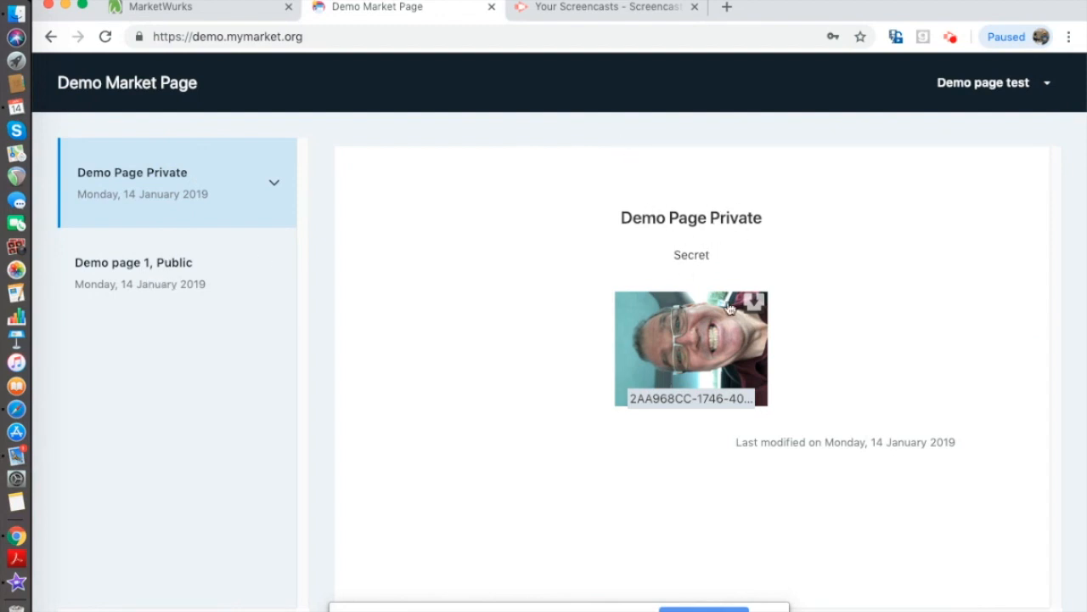
# - View the private page's photo enlarged, then open the vendor's My Info profile
pyautogui.click(709, 354)
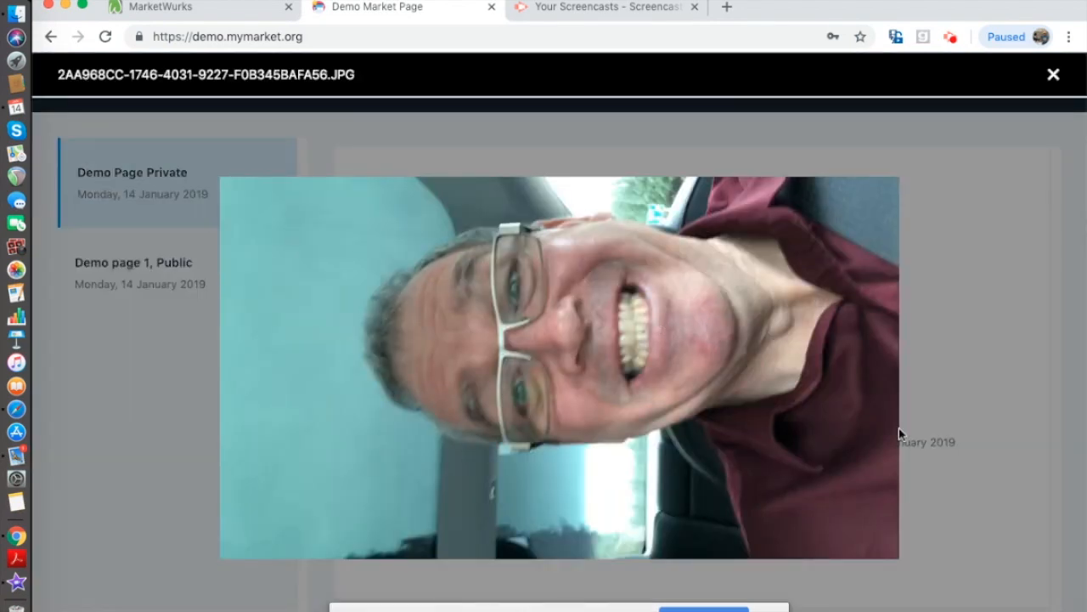
pyautogui.click(1052, 77)
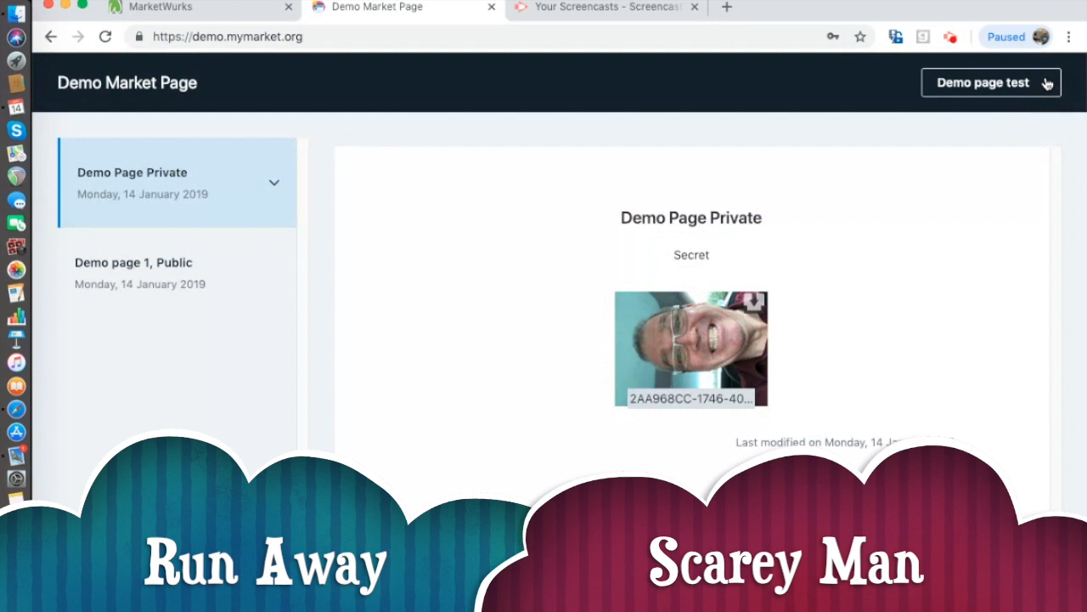
pyautogui.click(1050, 83)
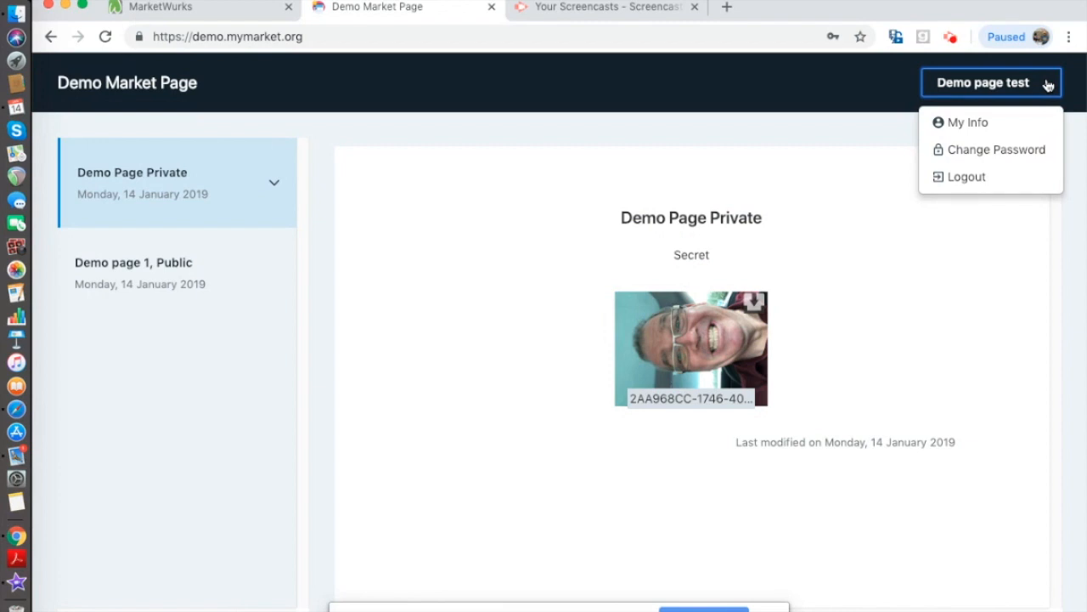
pyautogui.click(976, 124)
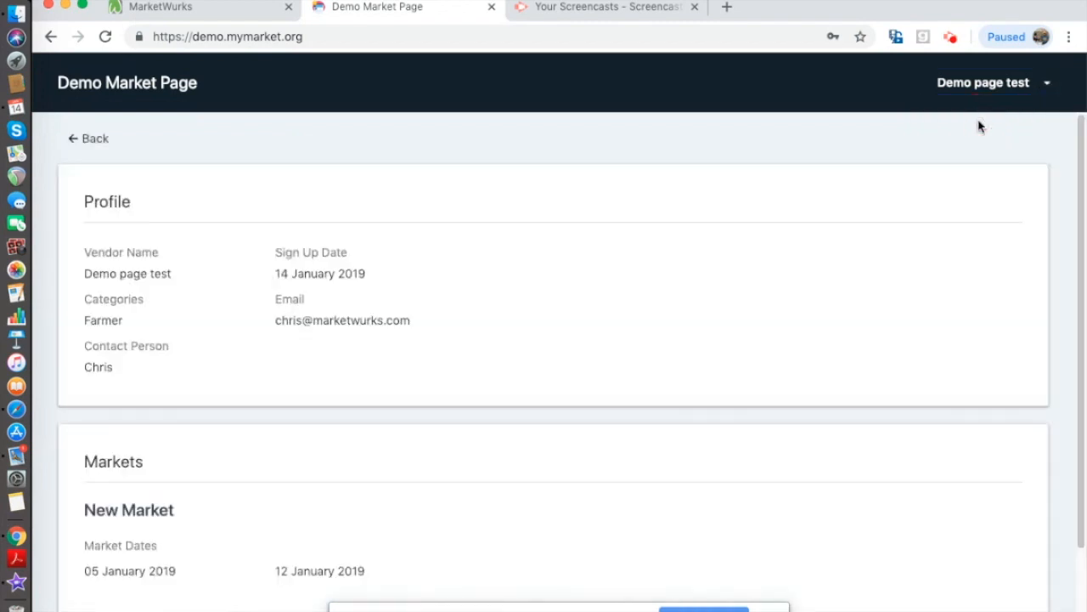
# - Review the profile's sign-up date, Farmer category and markets, then return to the MarketWurks admin site
pyautogui.scroll(-2, 632, 263)
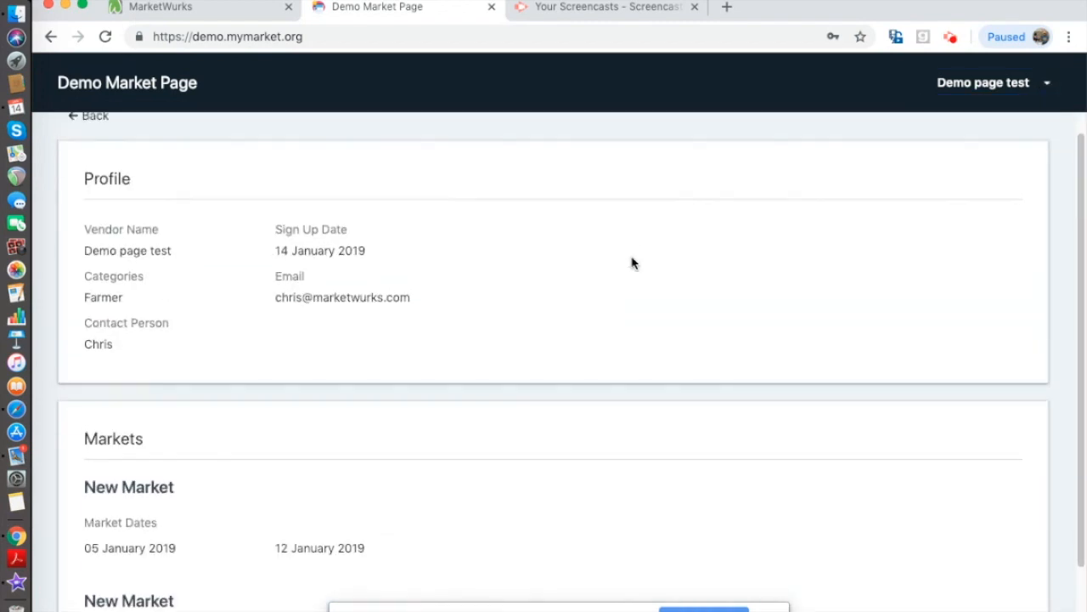
pyautogui.scroll(1, 632, 263)
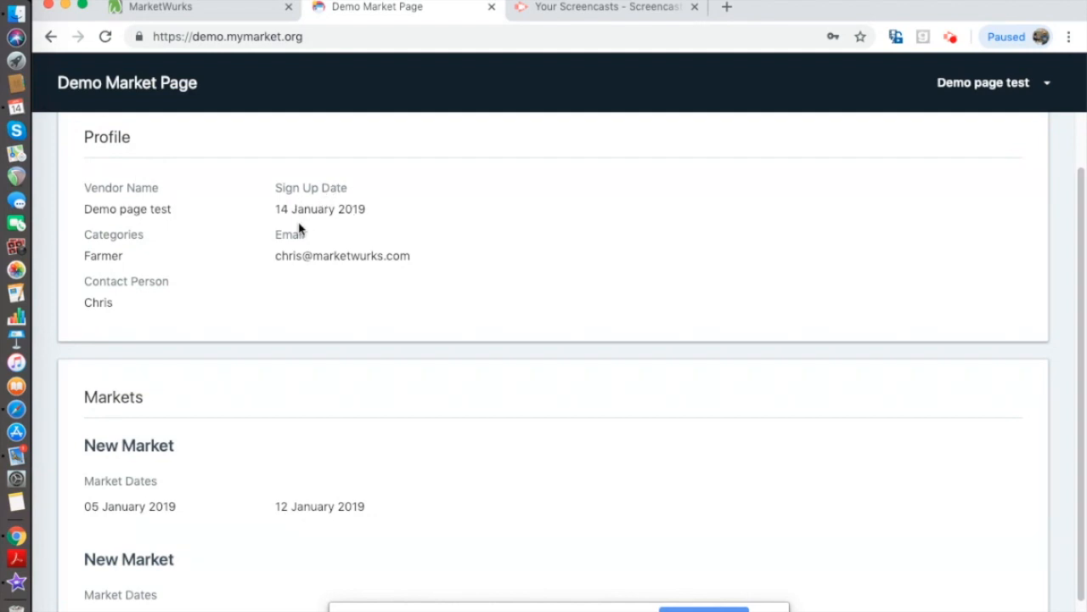
pyautogui.scroll(-2, 379, 281)
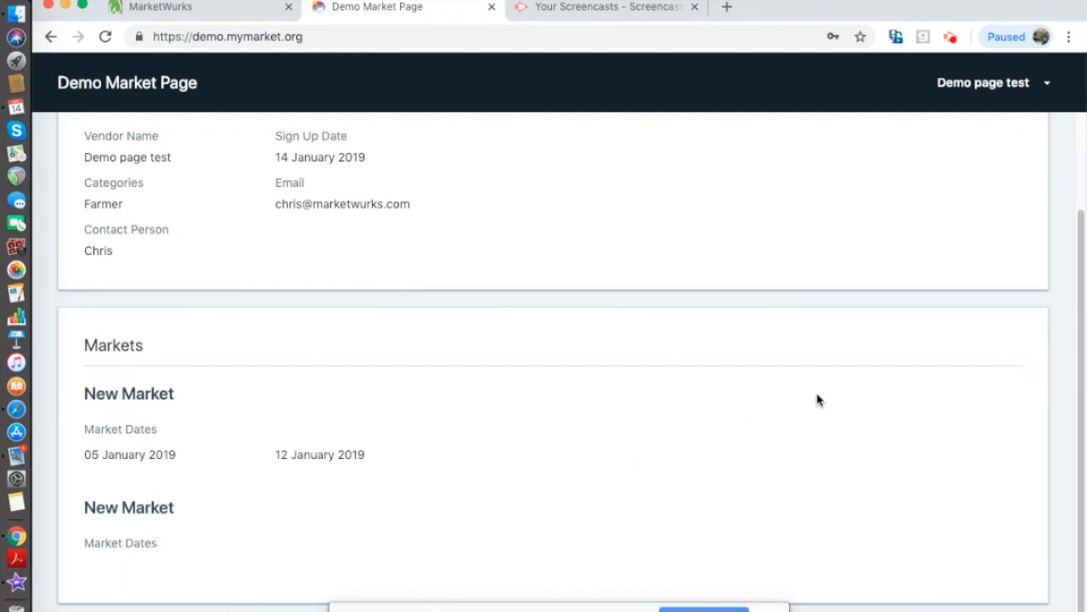
pyautogui.scroll(4, 1001, 280)
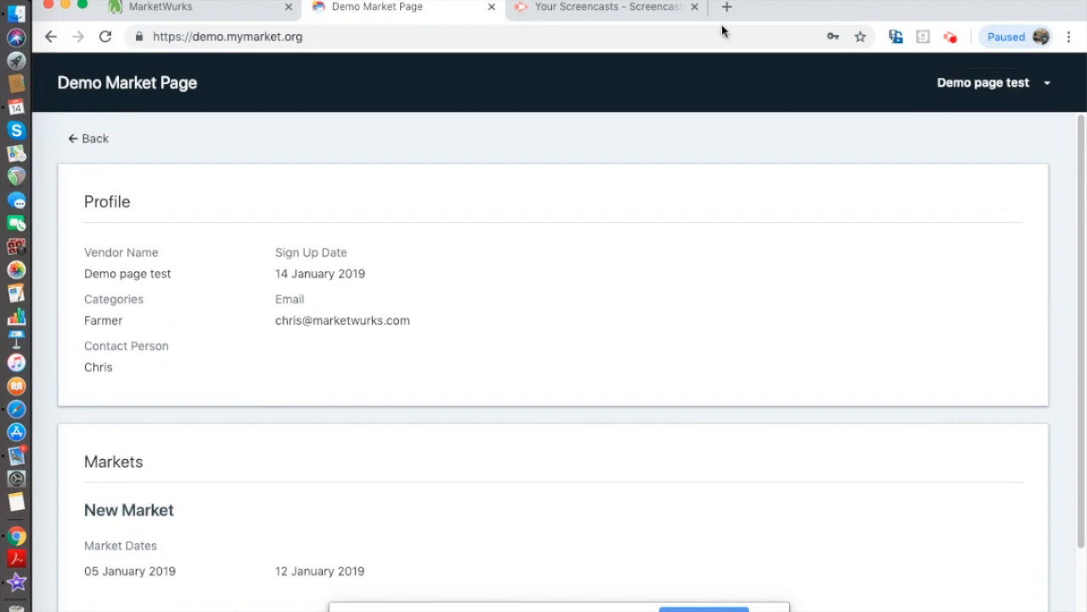
pyautogui.click(213, 7)
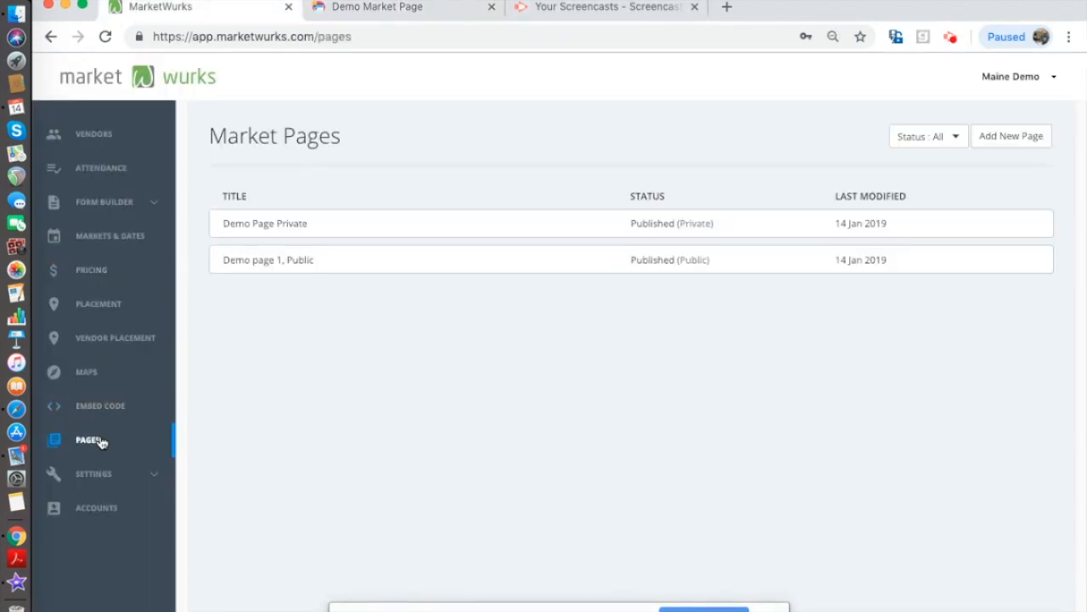
pyautogui.click(149, 480)
pyautogui.scroll(-5, 138, 524)
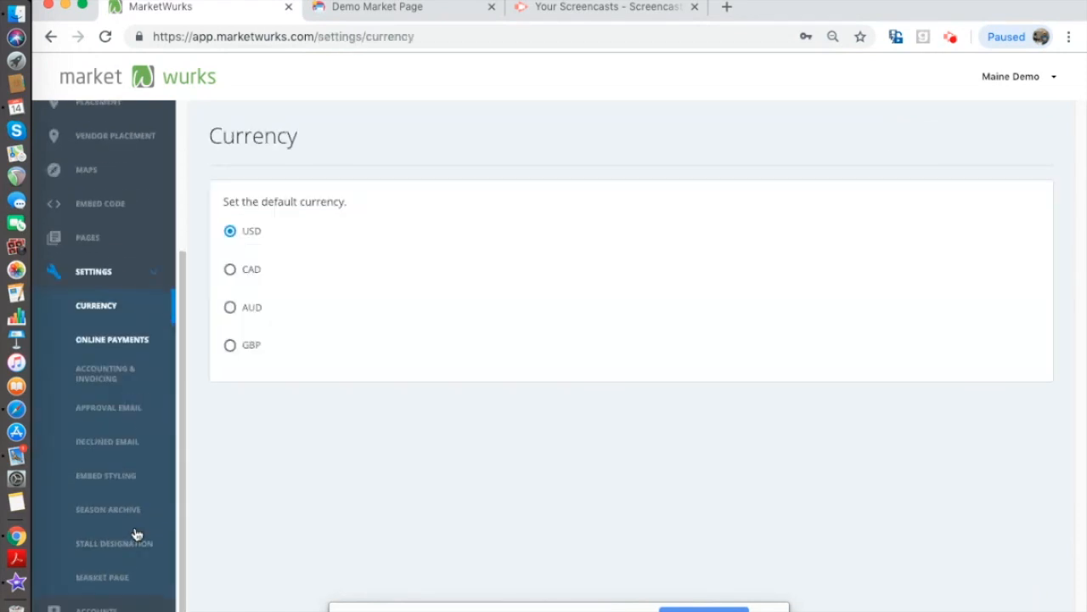
pyautogui.click(116, 577)
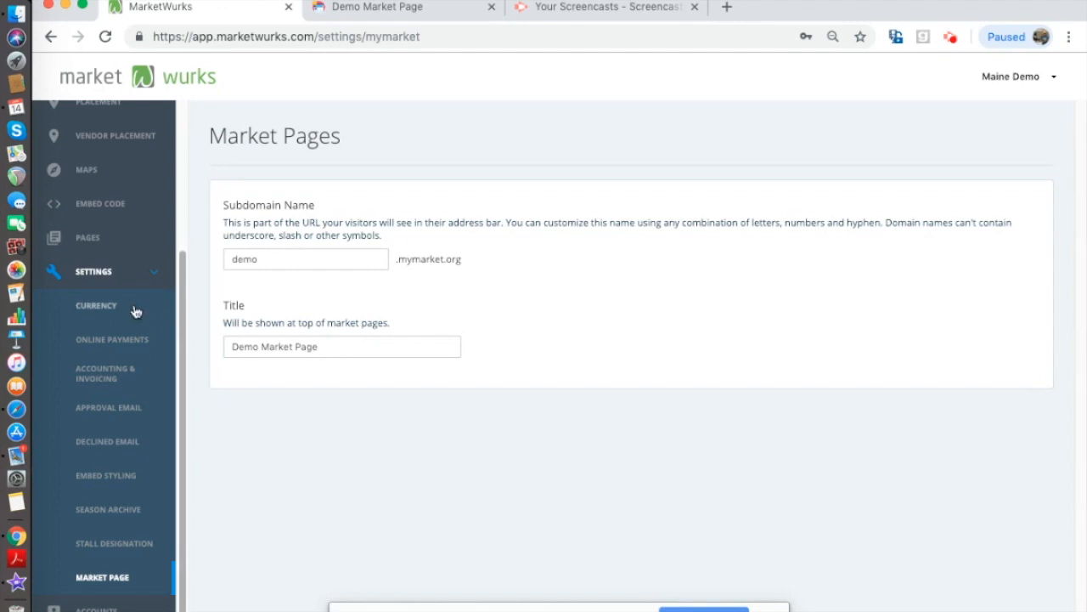
pyautogui.click(134, 268)
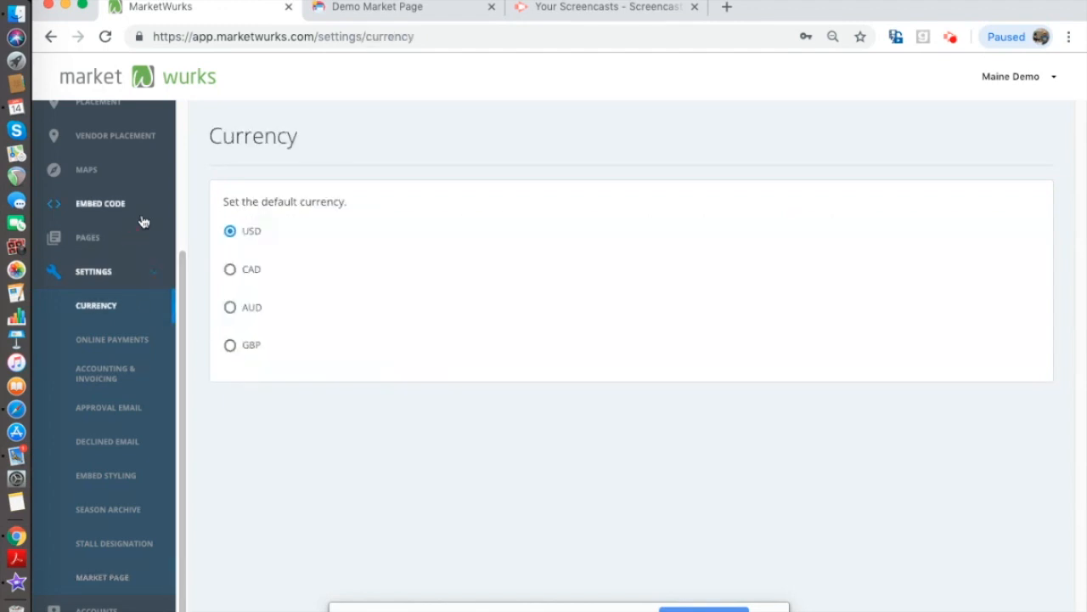
pyautogui.scroll(2, 140, 218)
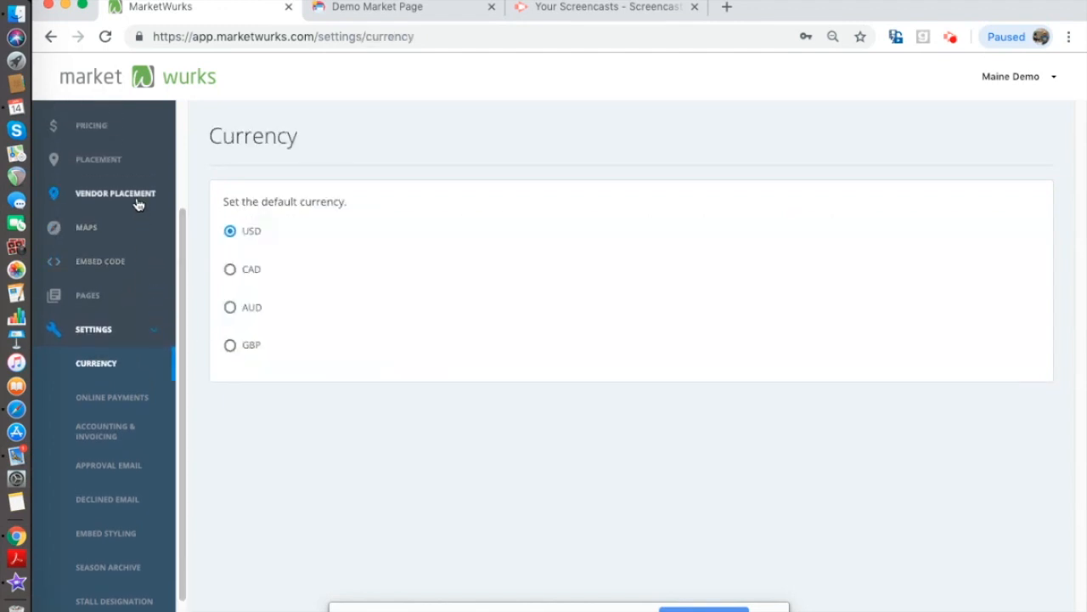
pyautogui.click(102, 295)
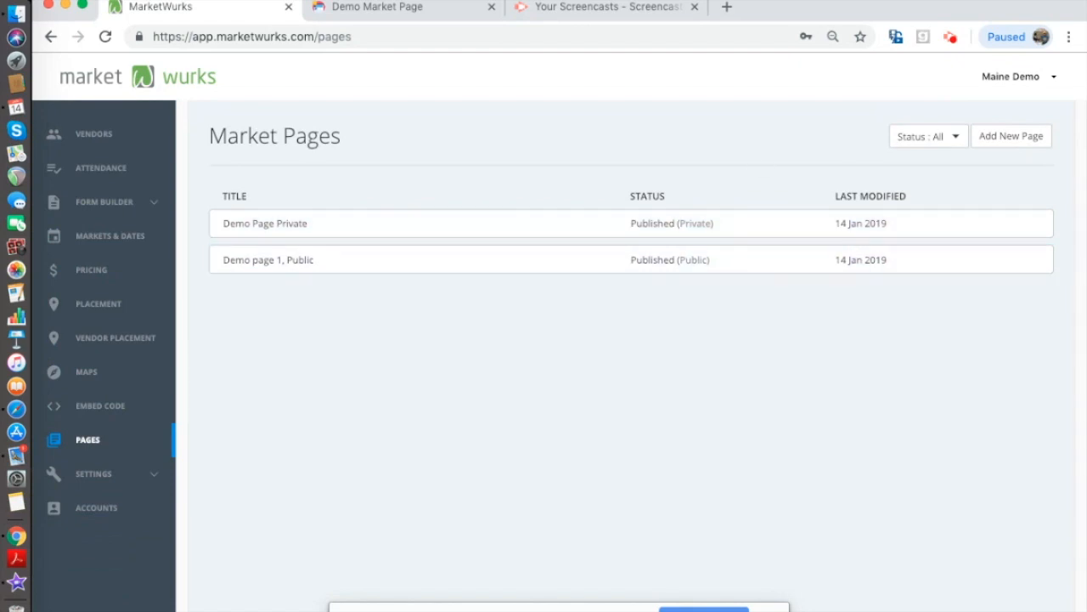
pyautogui.click(454, 9)
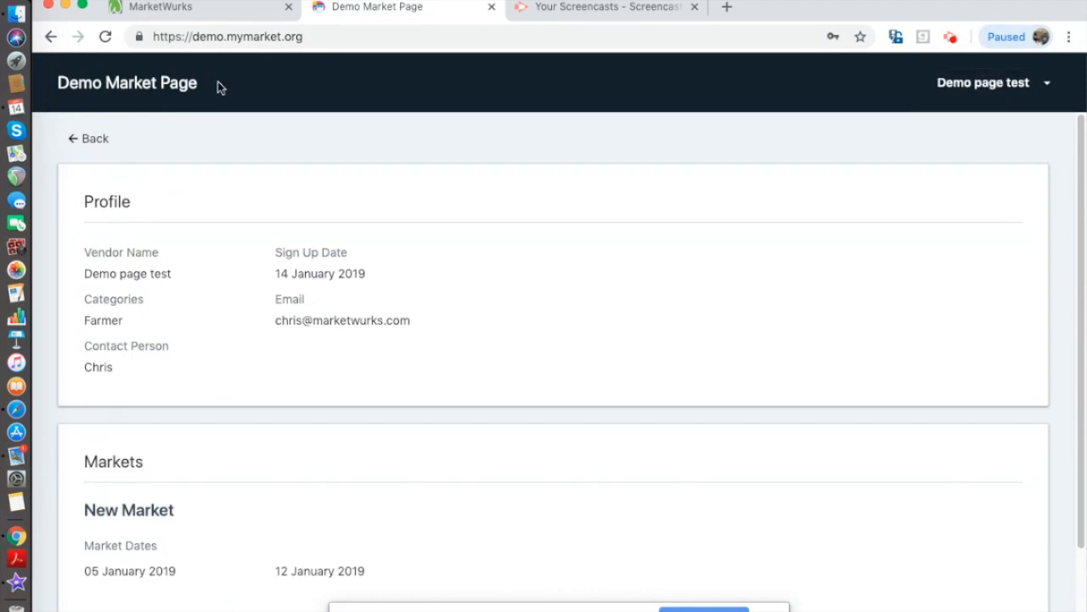
# - Go back to the pages, show Demo page 1, Public, and log the vendor out
pyautogui.scroll(-1, 93, 132)
pyautogui.scroll(1, 93, 136)
pyautogui.click(96, 140)
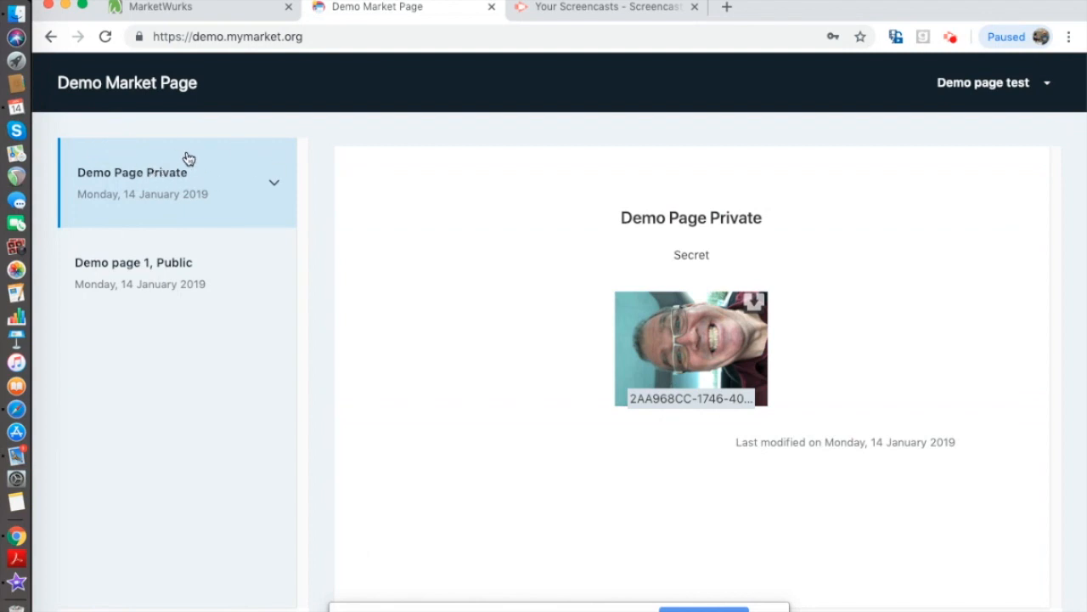
pyautogui.click(175, 260)
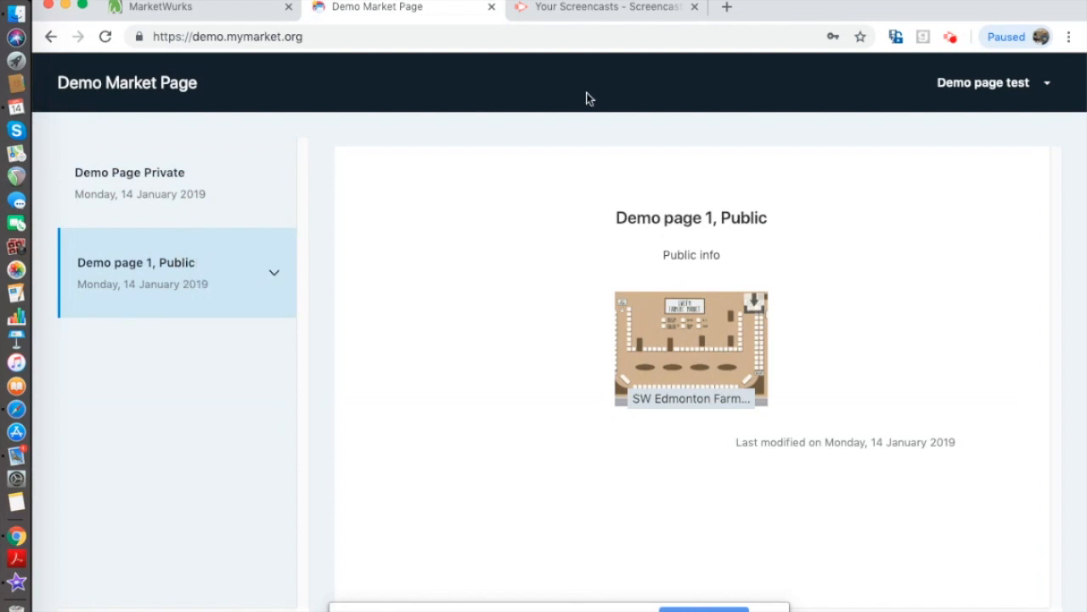
pyautogui.click(992, 83)
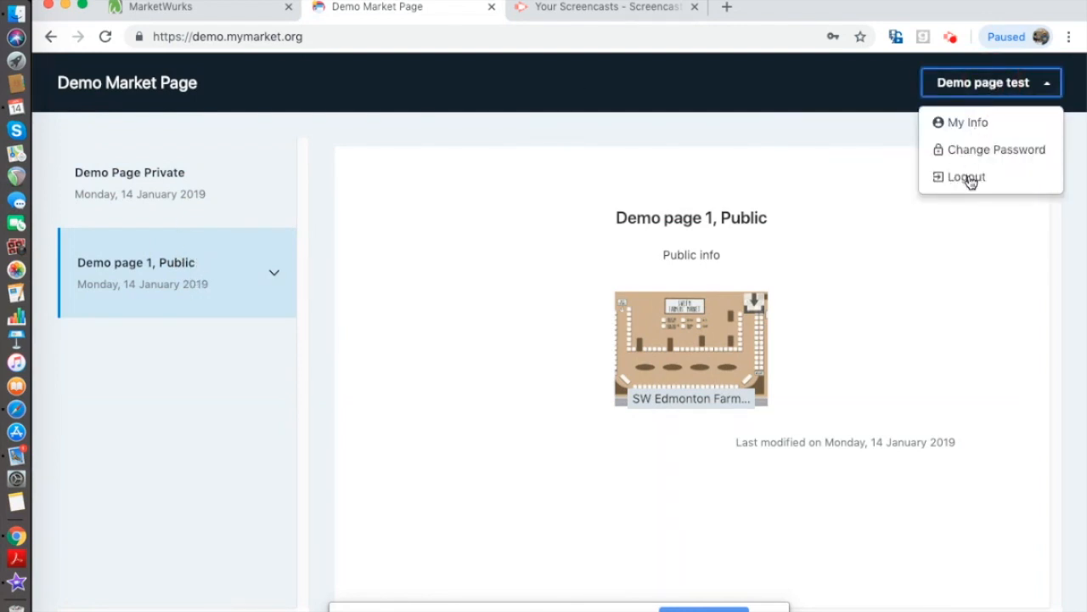
pyautogui.click(967, 178)
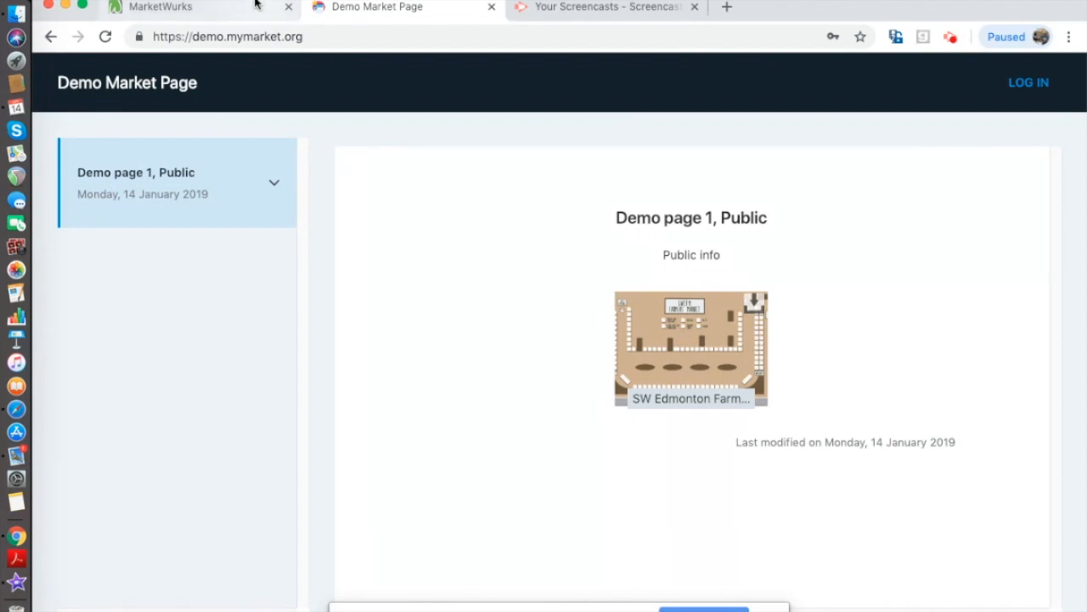
# - Switch to the MarketWurks admin tab showing the Market Pages list
pyautogui.click(256, 5)
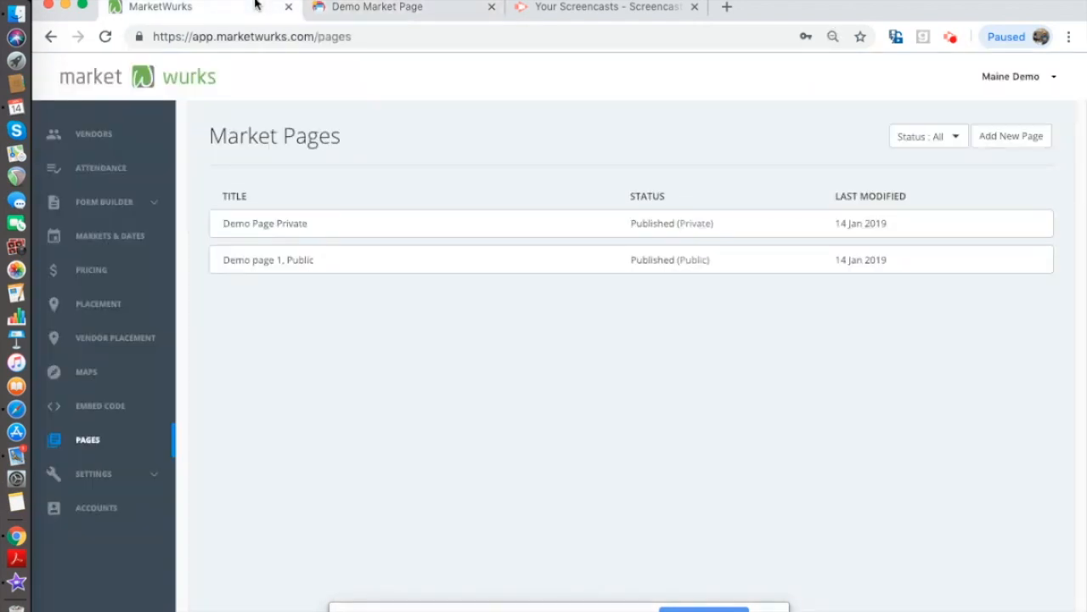